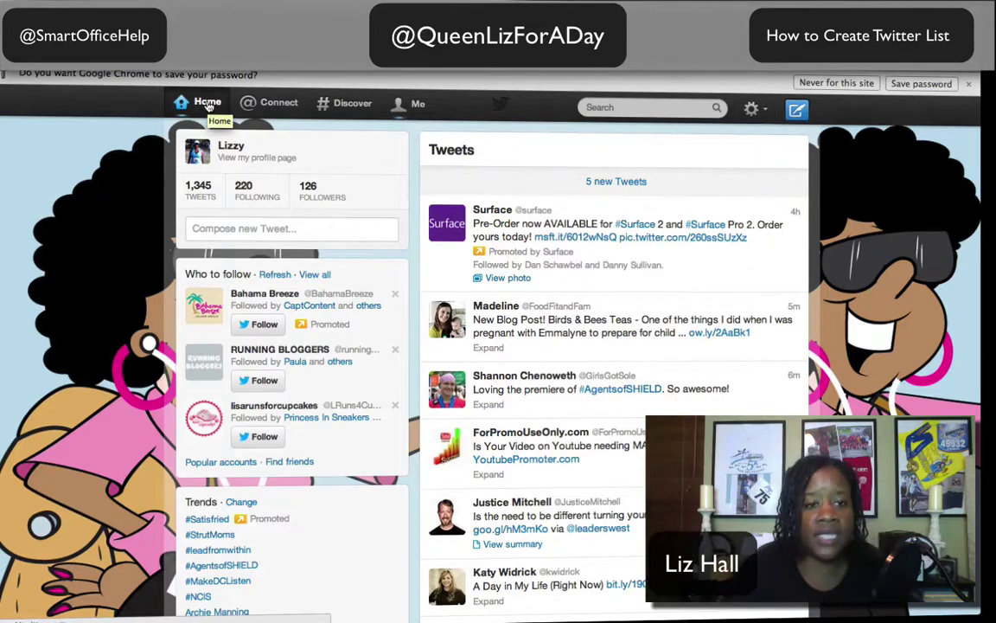
# View the profile's existing lists and open the People I Know list.
pyautogui.click(416, 104)
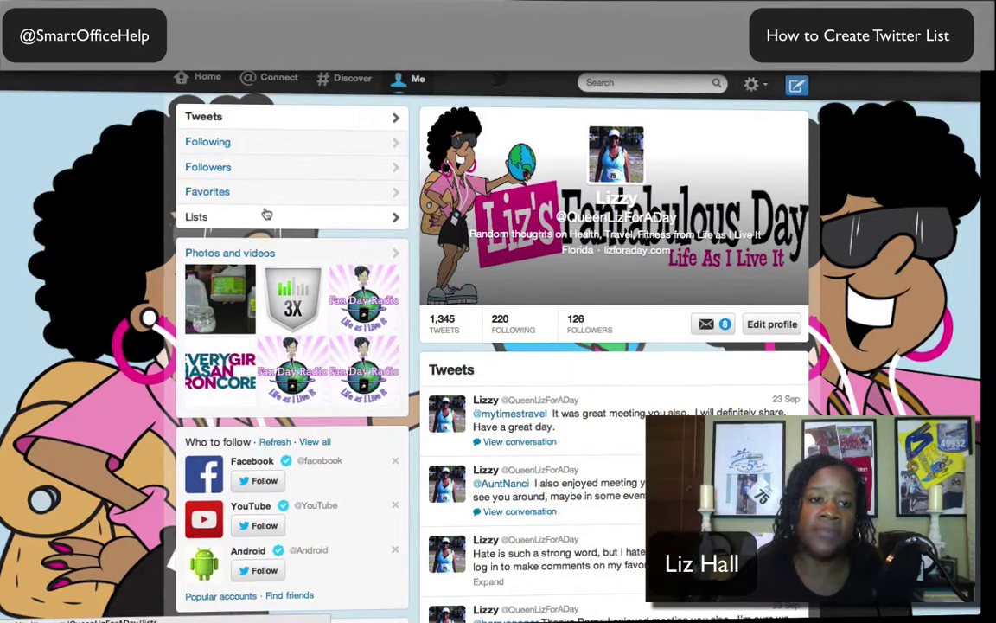
pyautogui.click(199, 218)
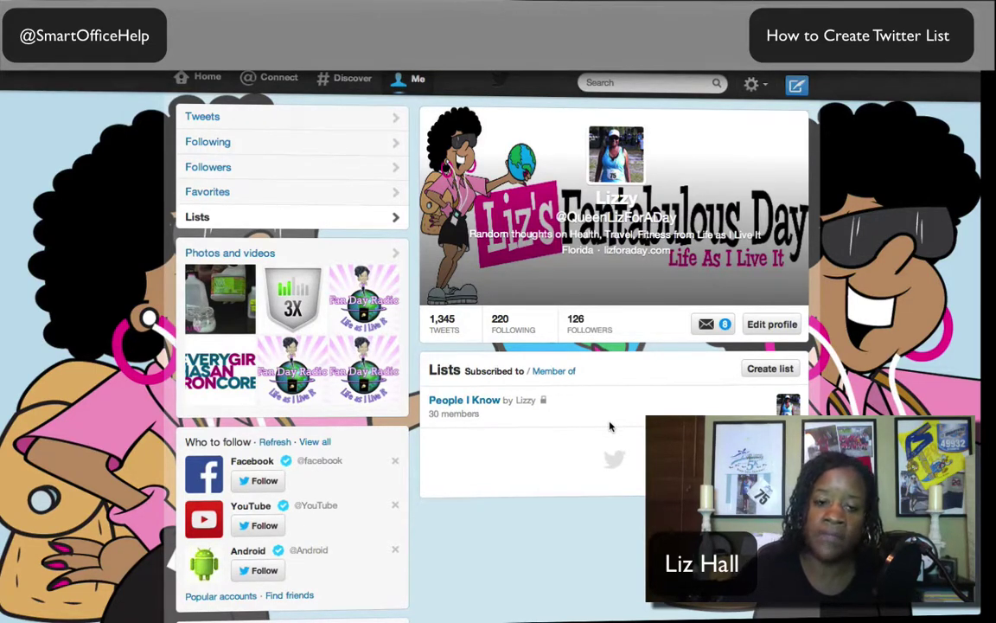
pyautogui.click(474, 403)
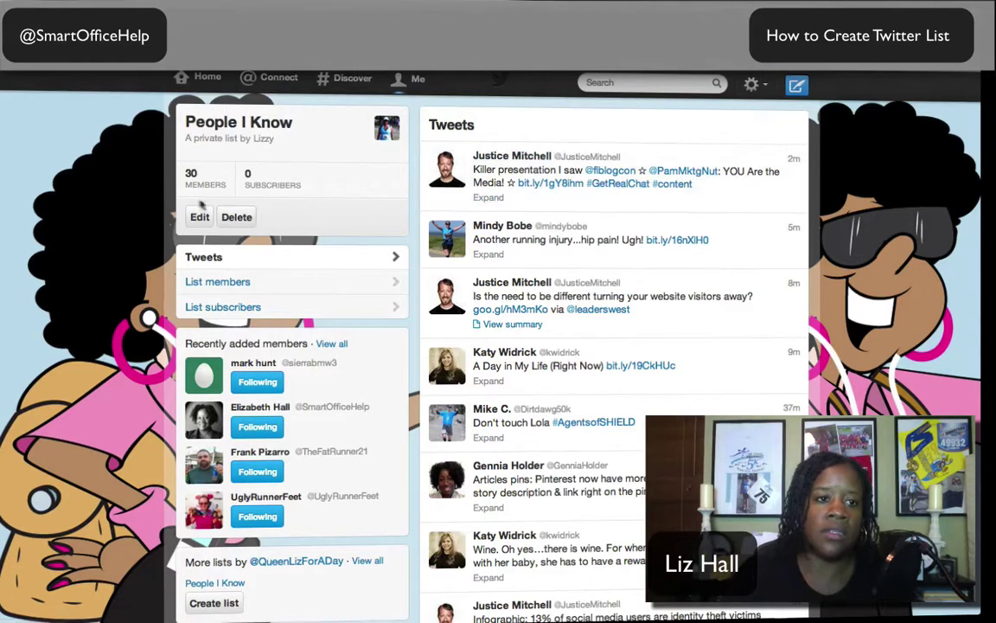
# Return to the profile's lists and start a new list named "Bloggers".
pyautogui.click(412, 82)
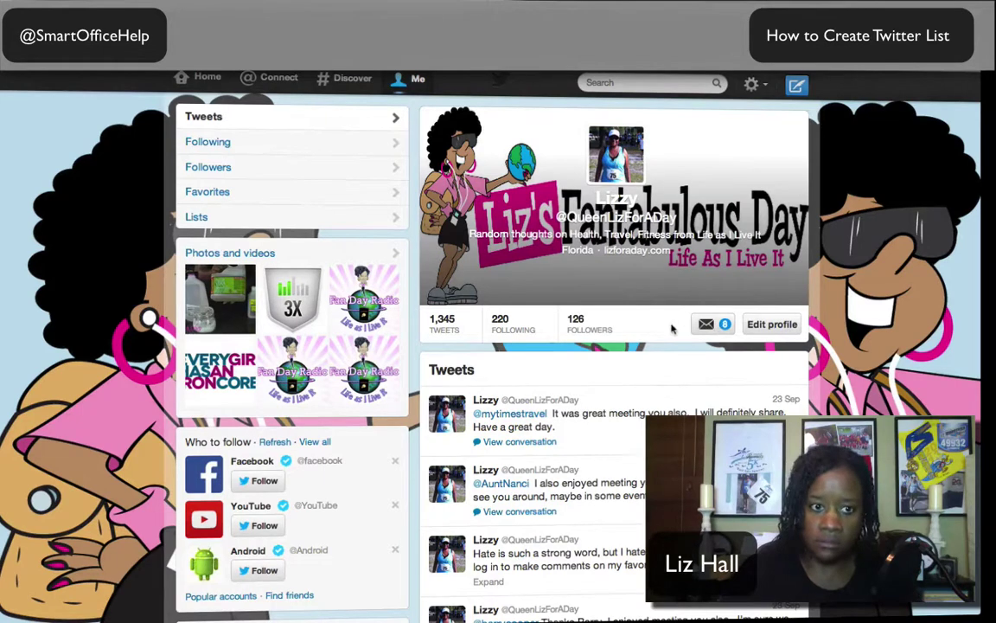
pyautogui.click(260, 221)
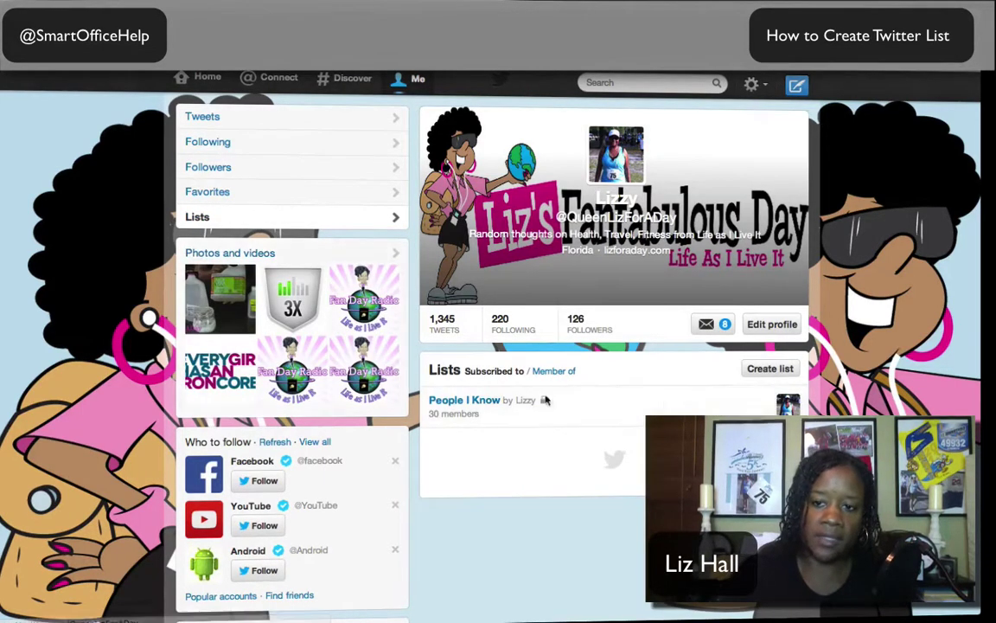
pyautogui.click(770, 371)
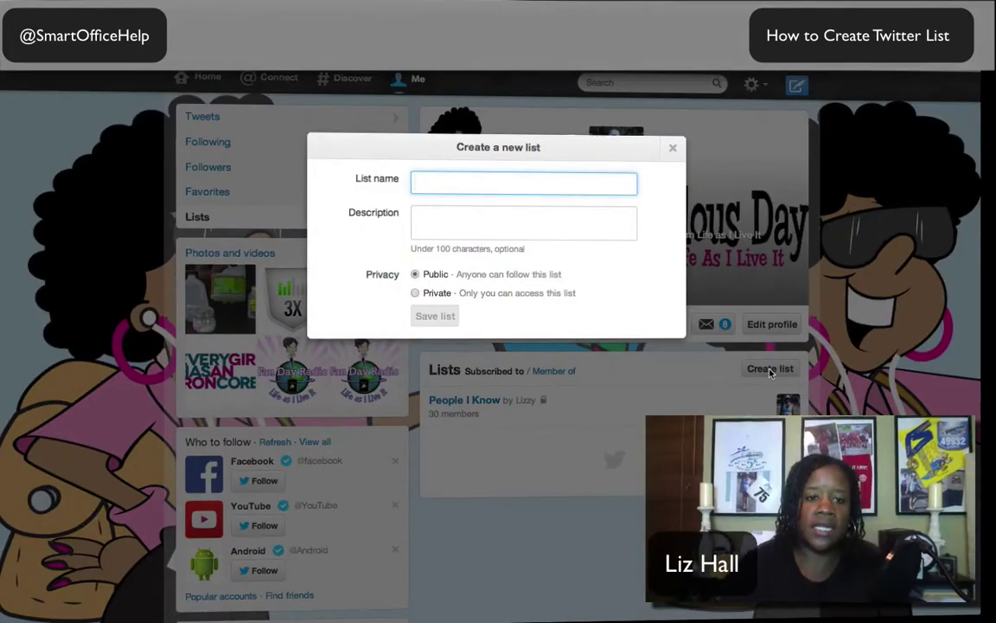
pyautogui.write('Bl')
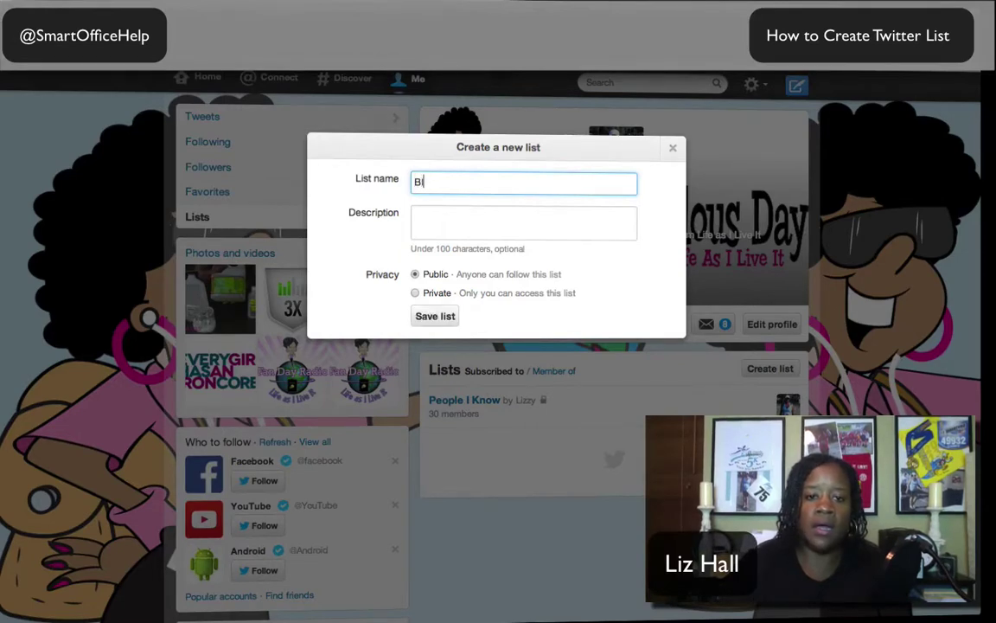
pyautogui.write('oggers')
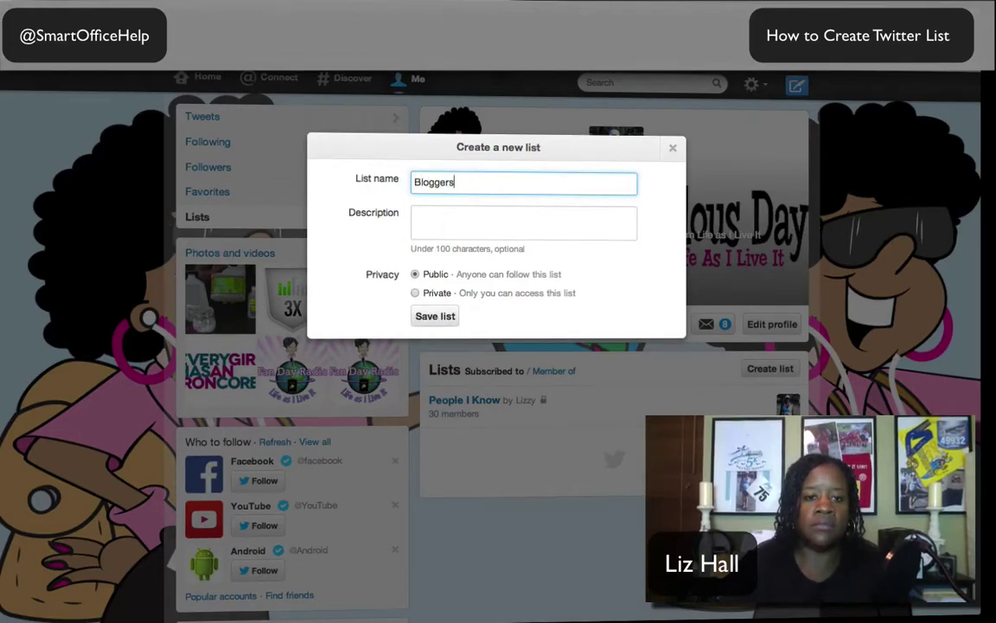
# Describe the new list as "Bloggers that post fitness information." and save it with public privacy.
pyautogui.click(523, 222)
pyautogui.write('Blo')
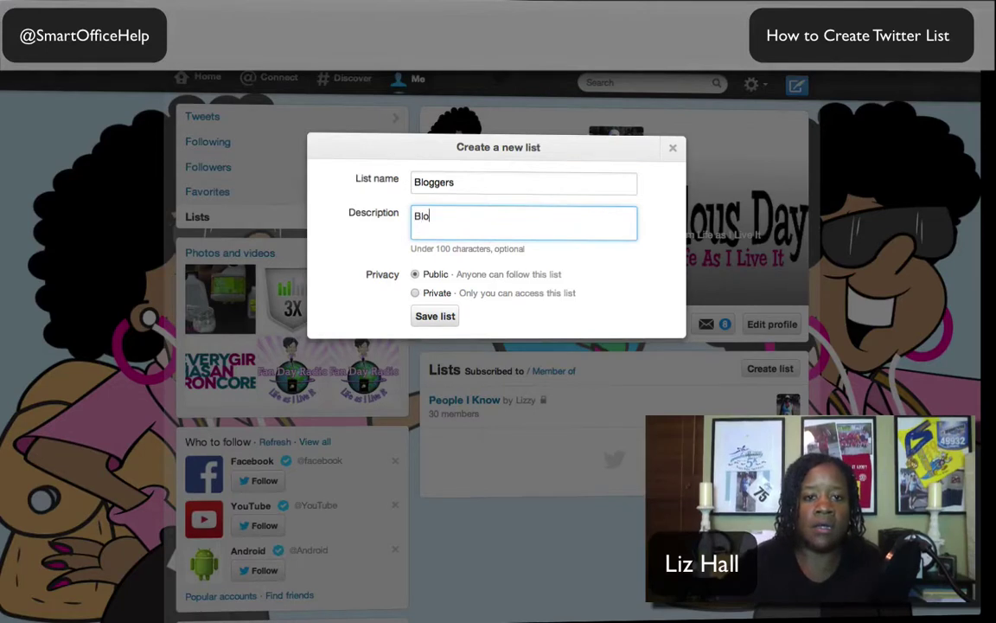
pyautogui.write('ggers that ')
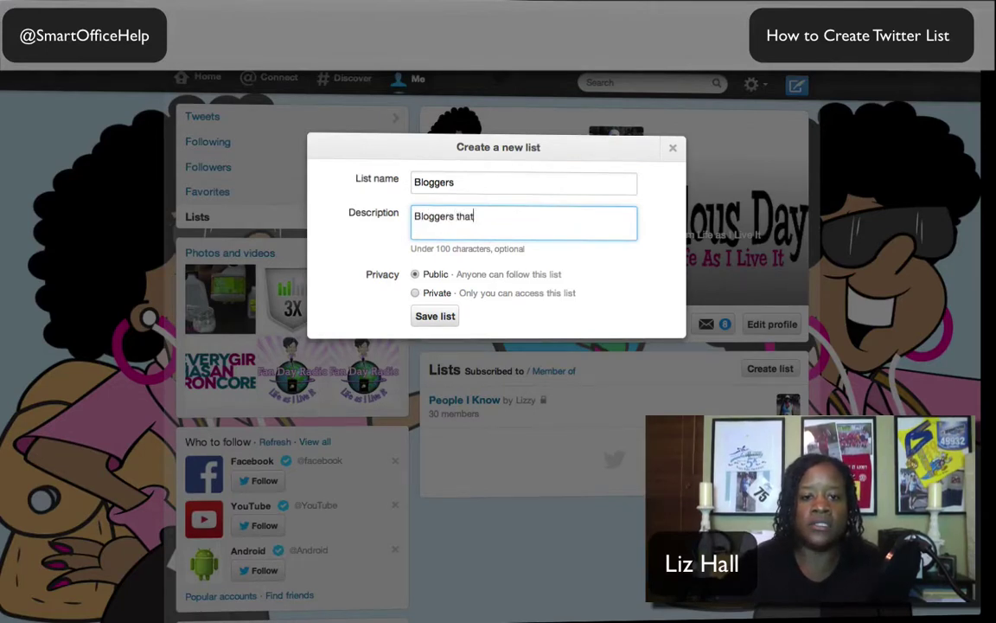
pyautogui.write('post fit')
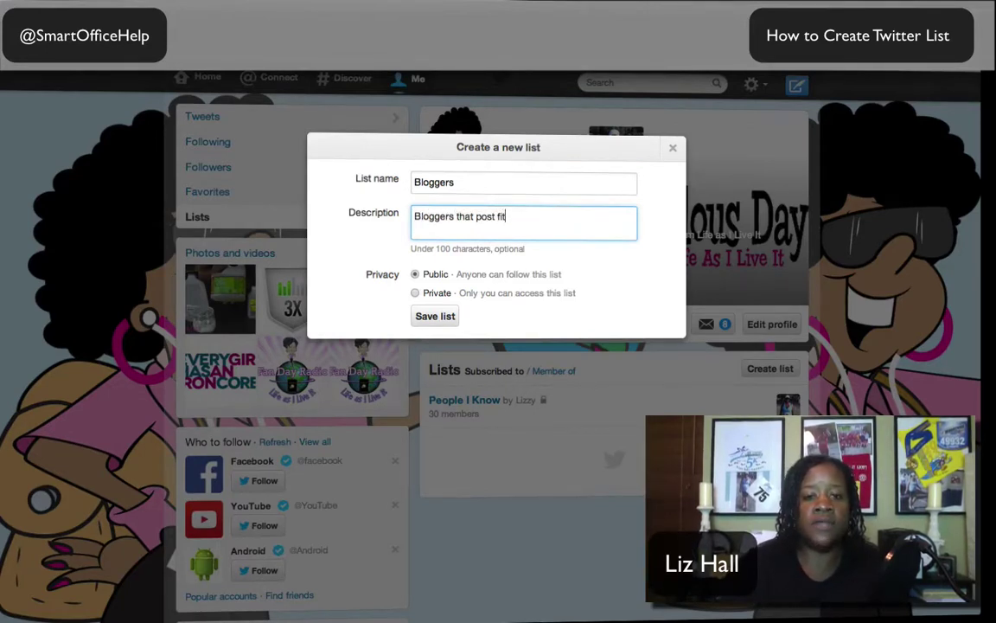
pyautogui.write('ness inform')
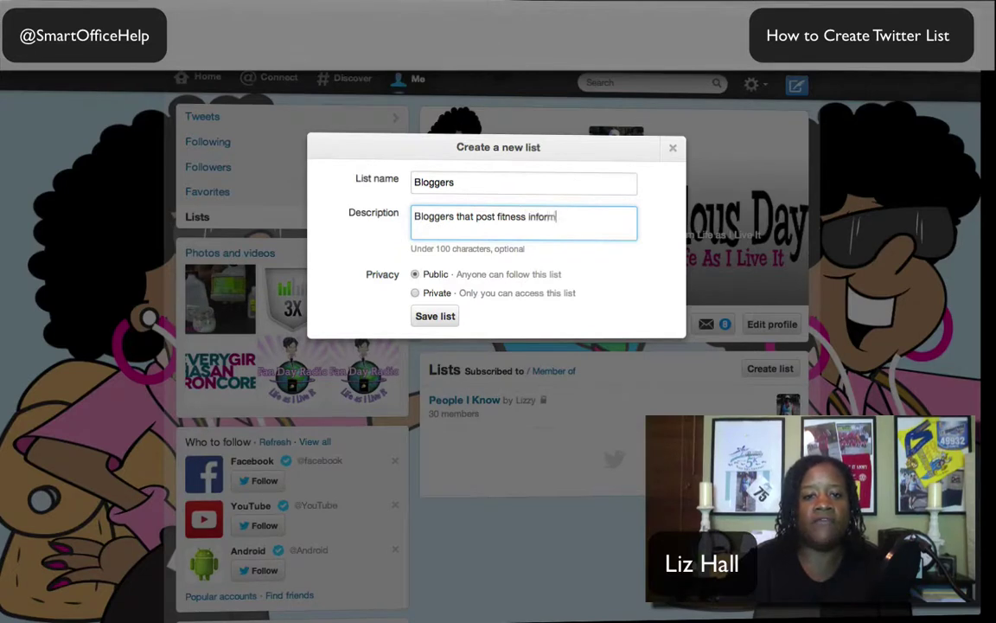
pyautogui.write('ation.')
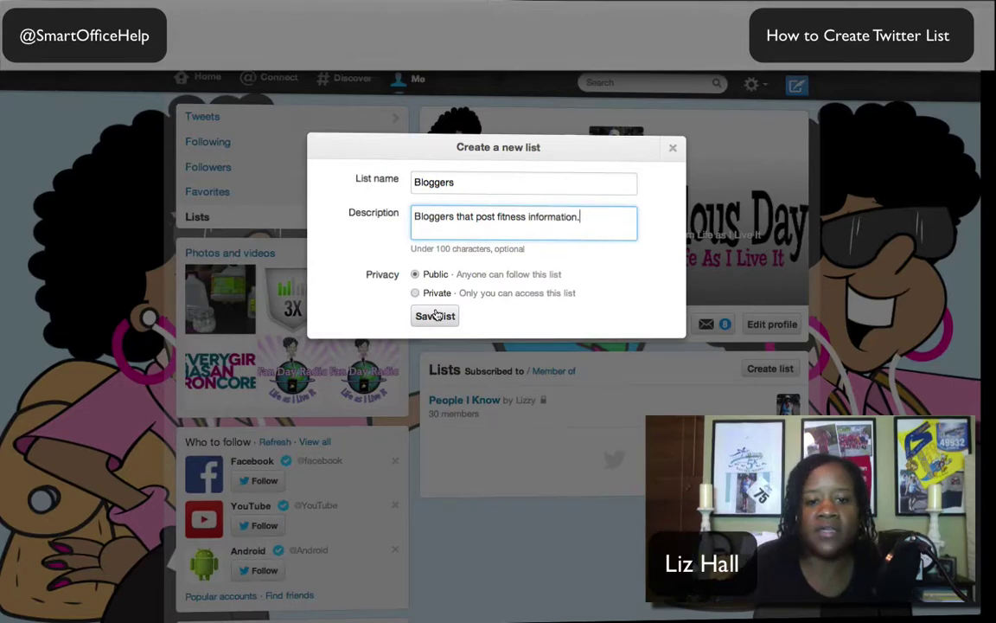
pyautogui.click(437, 316)
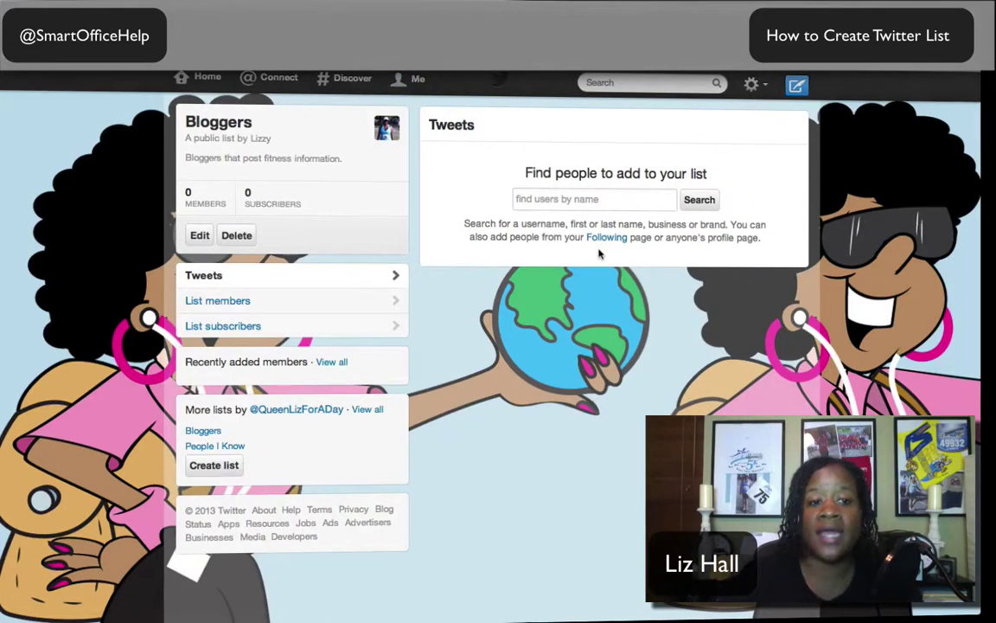
pyautogui.click(528, 200)
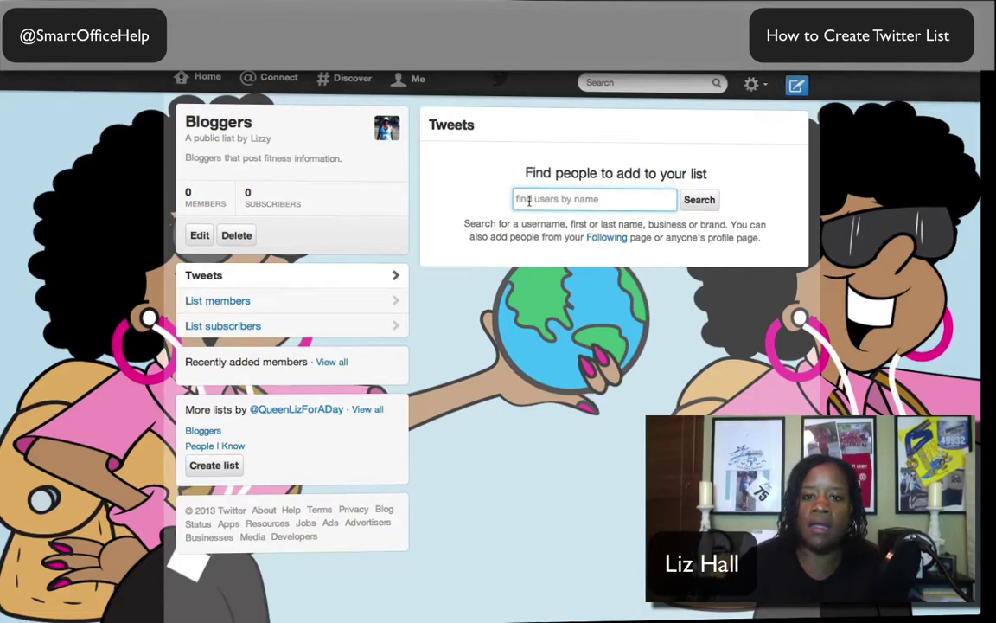
pyautogui.write('road')
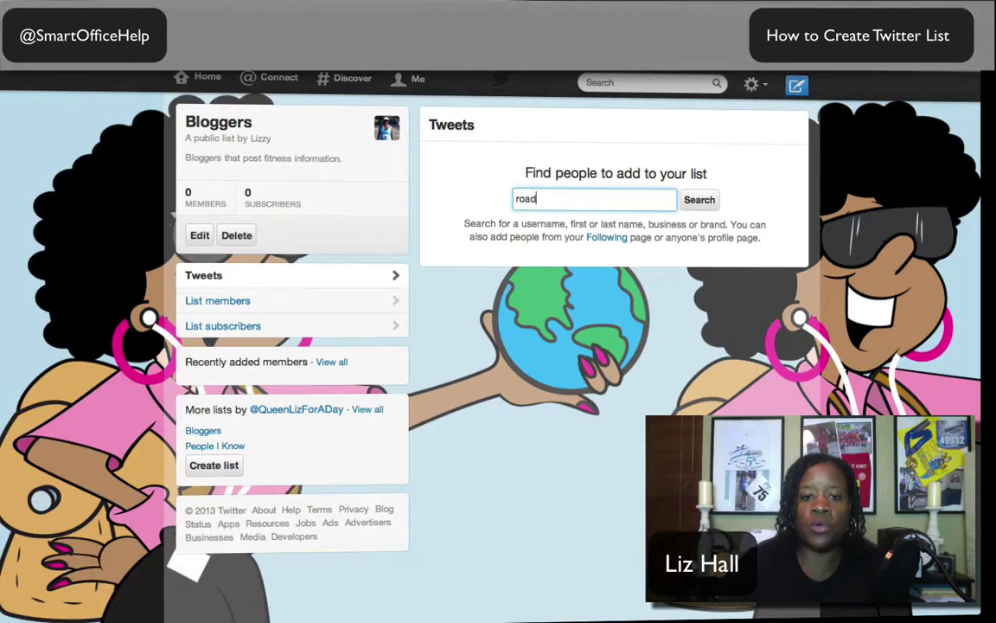
pyautogui.write('runnergirl')
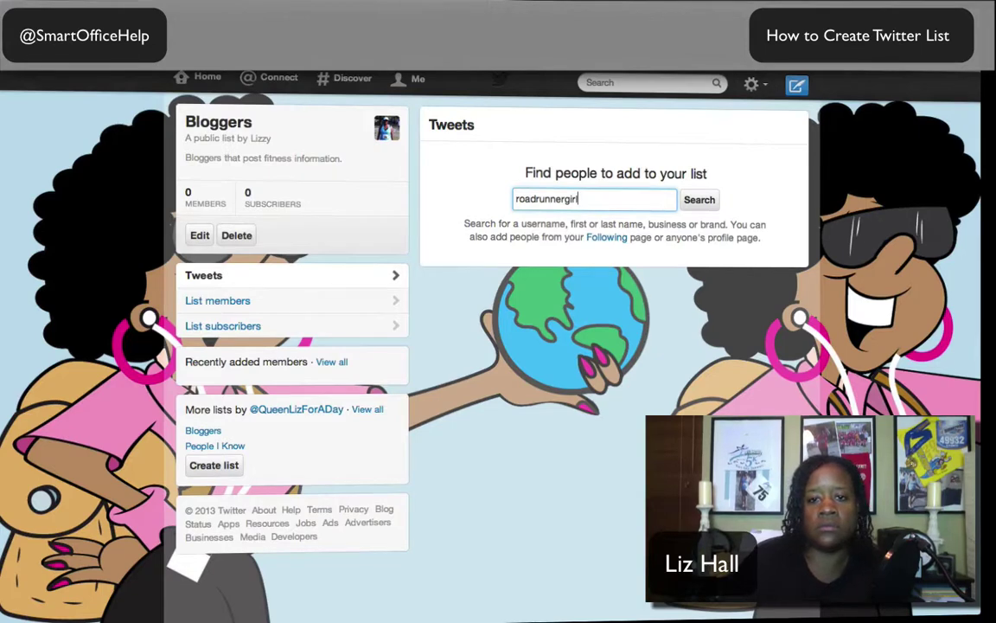
pyautogui.press('Return')
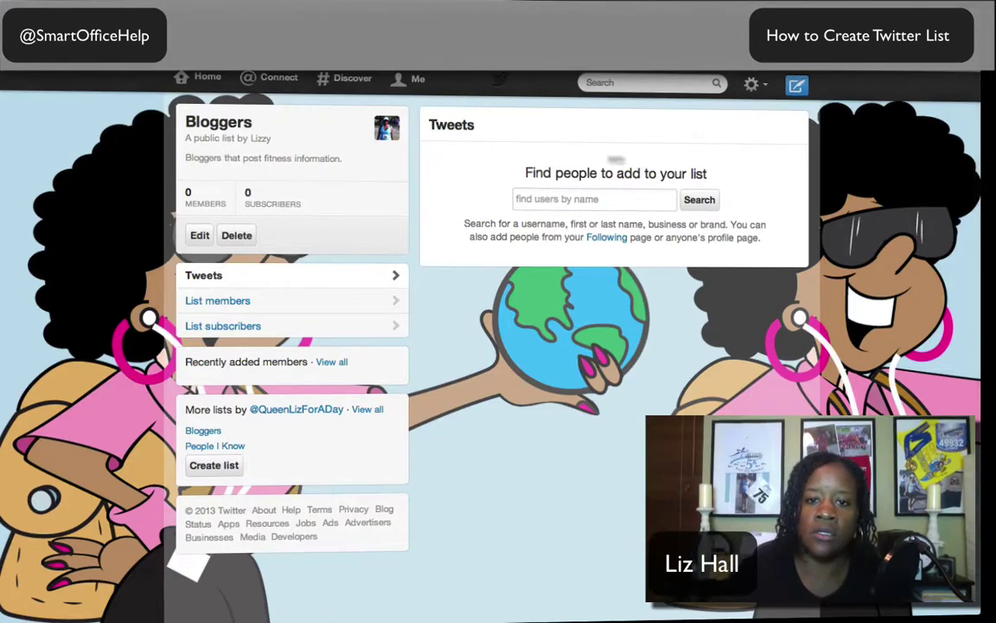
# Search for the profile owner's own username as a member for the Bloggers list.
pyautogui.click(525, 197)
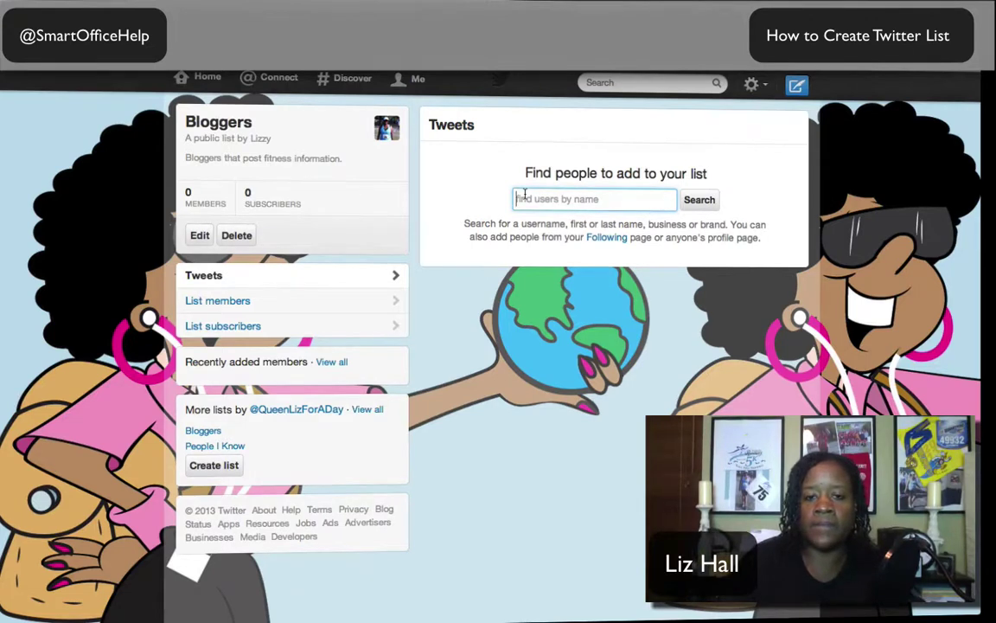
pyautogui.write('liz')
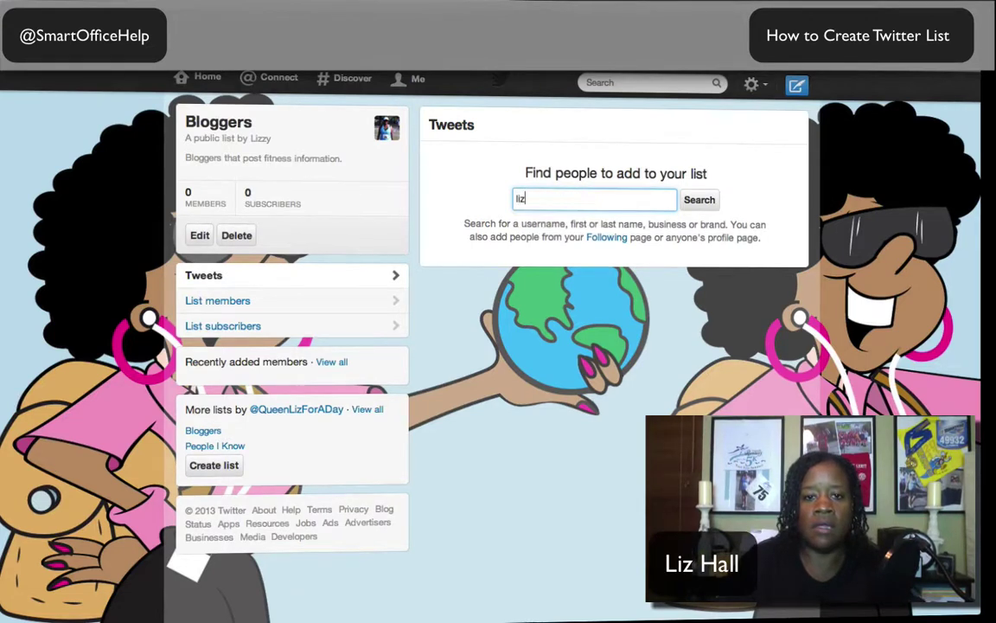
pyautogui.press('BackSpace')
pyautogui.press('BackSpace')
pyautogui.press('BackSpace')
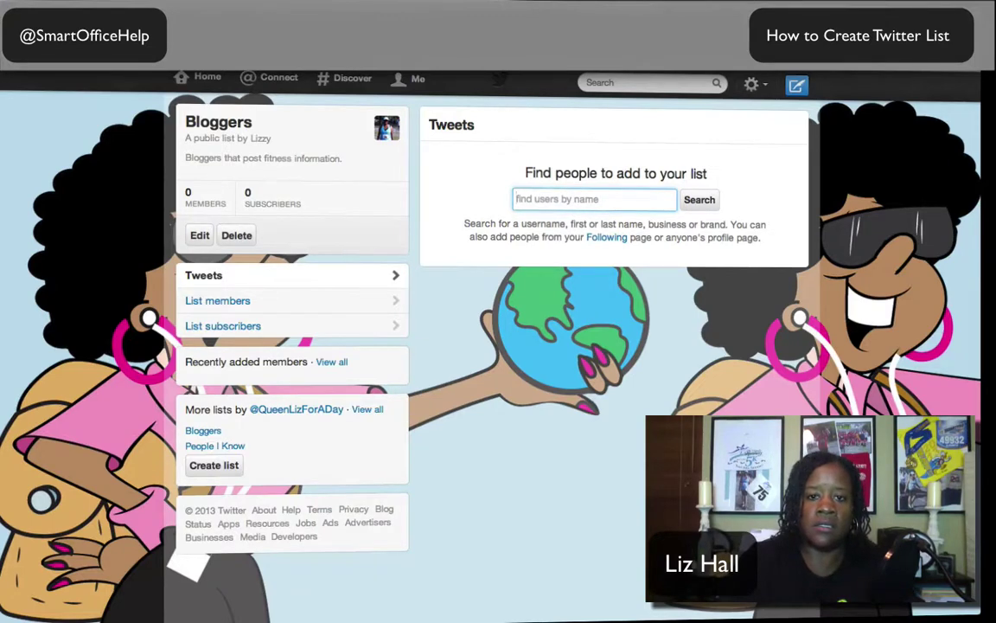
pyautogui.write('queenli')
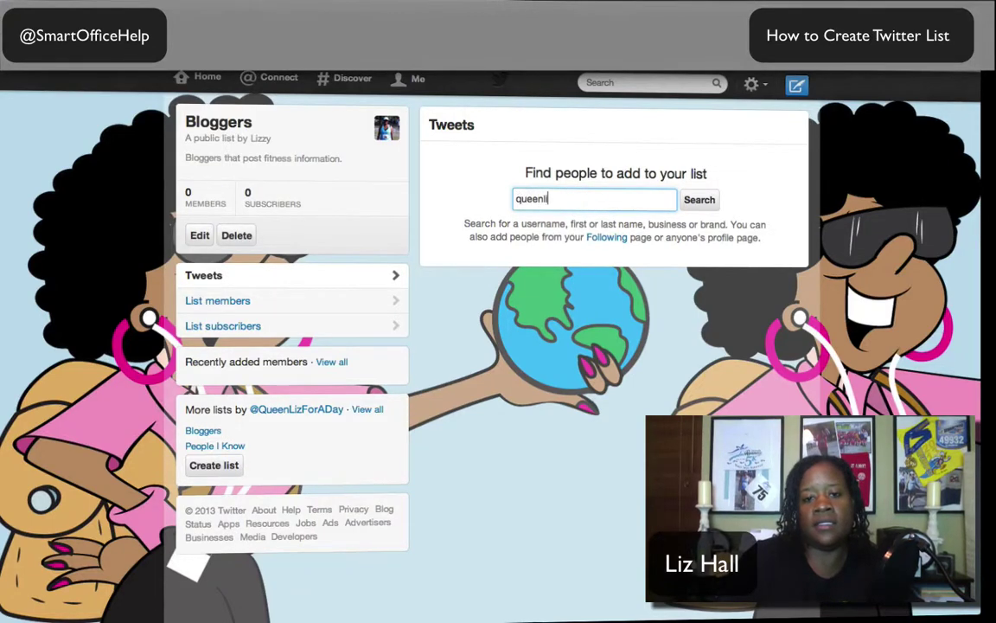
pyautogui.write('zforaday')
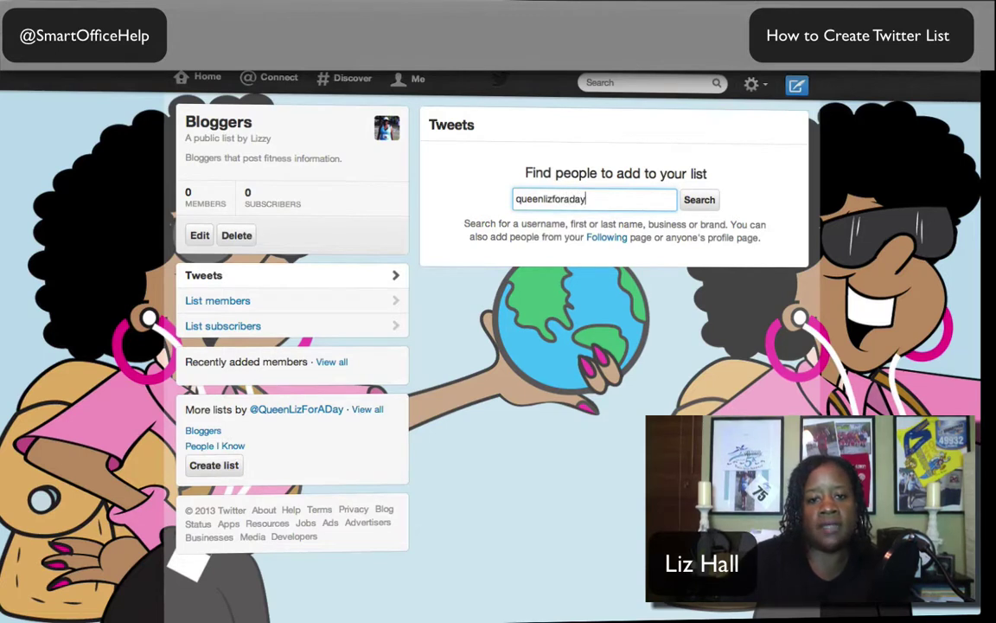
pyautogui.press('Return')
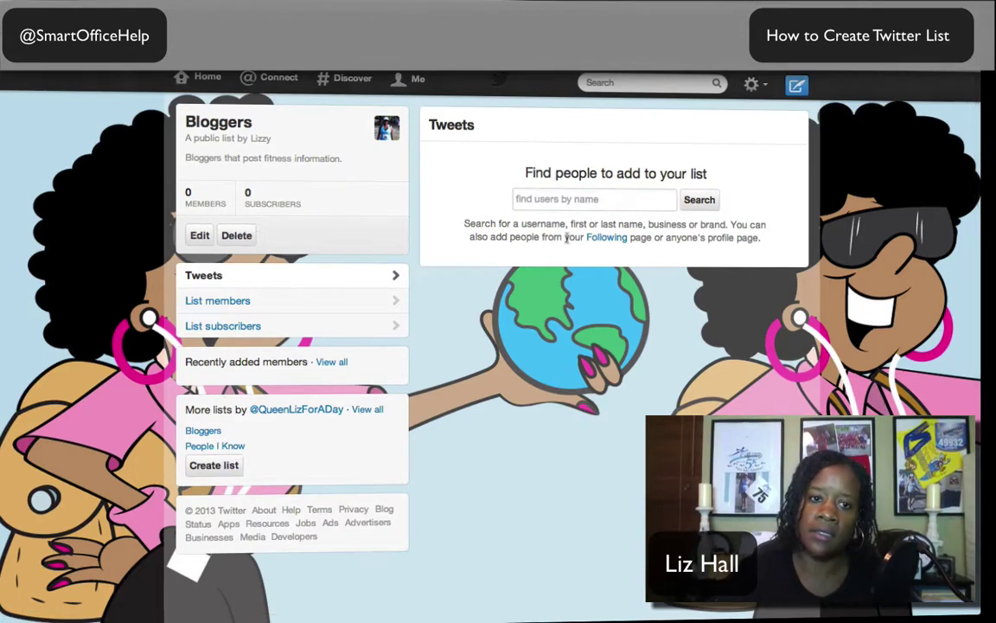
pyautogui.click(583, 197)
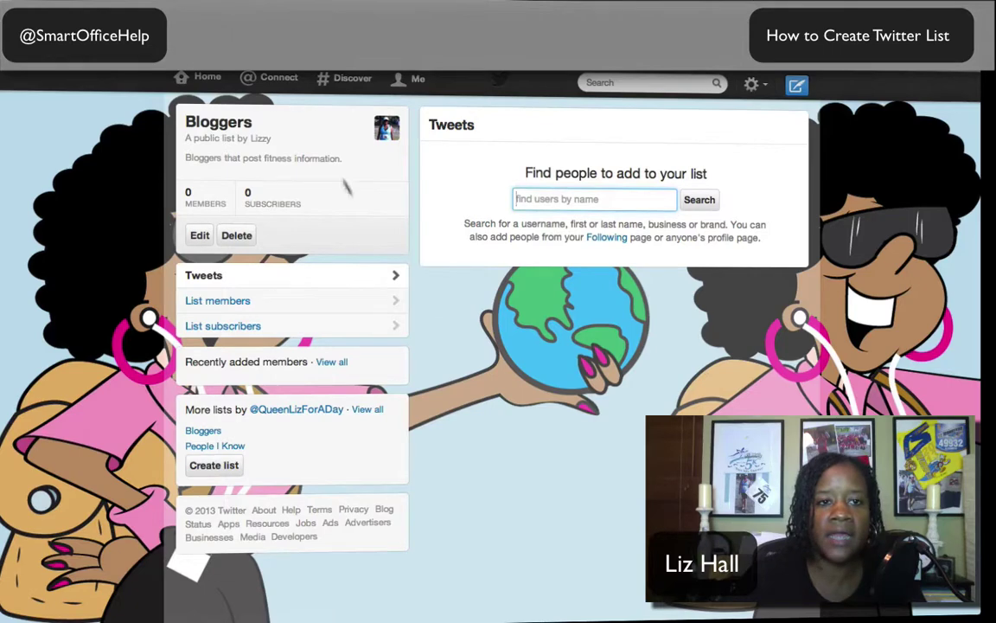
# Find the wedding, portrait and travel photographer among the profile's followed accounts and include that account in the Bloggers list.
pyautogui.click(418, 84)
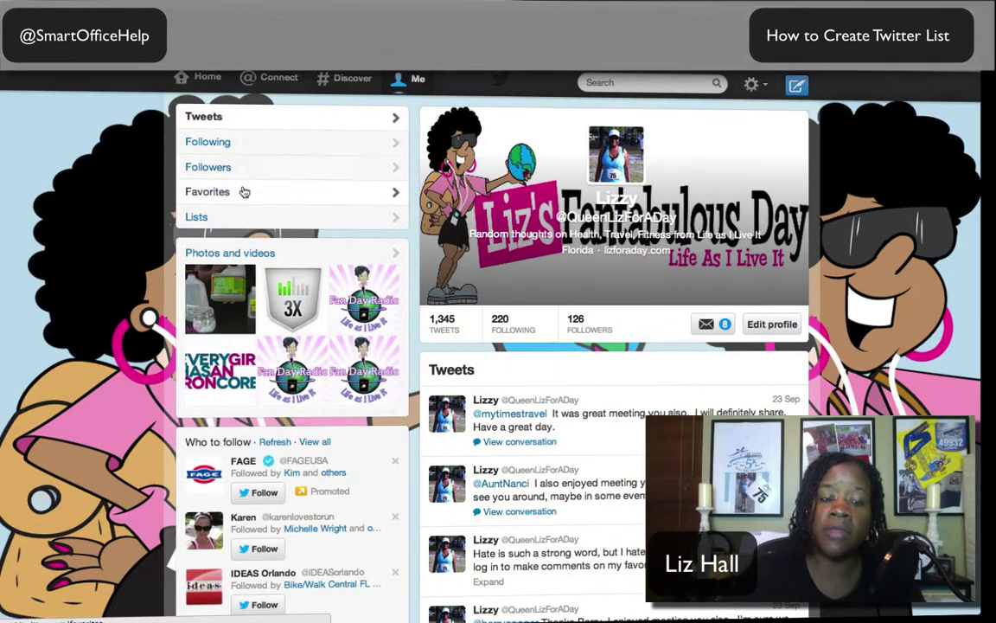
pyautogui.click(276, 143)
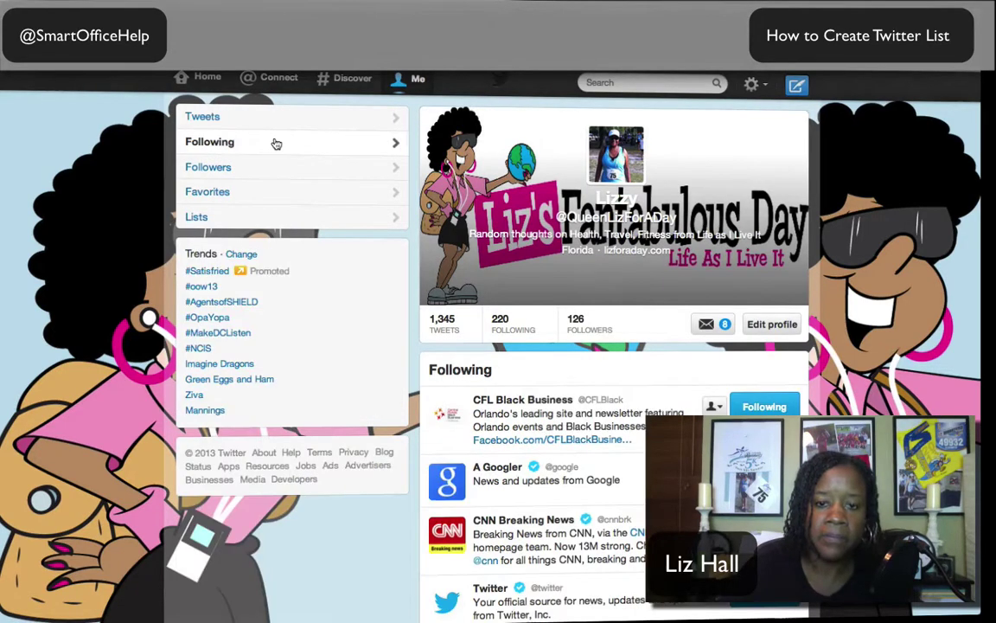
pyautogui.scroll(-5, 641, 495)
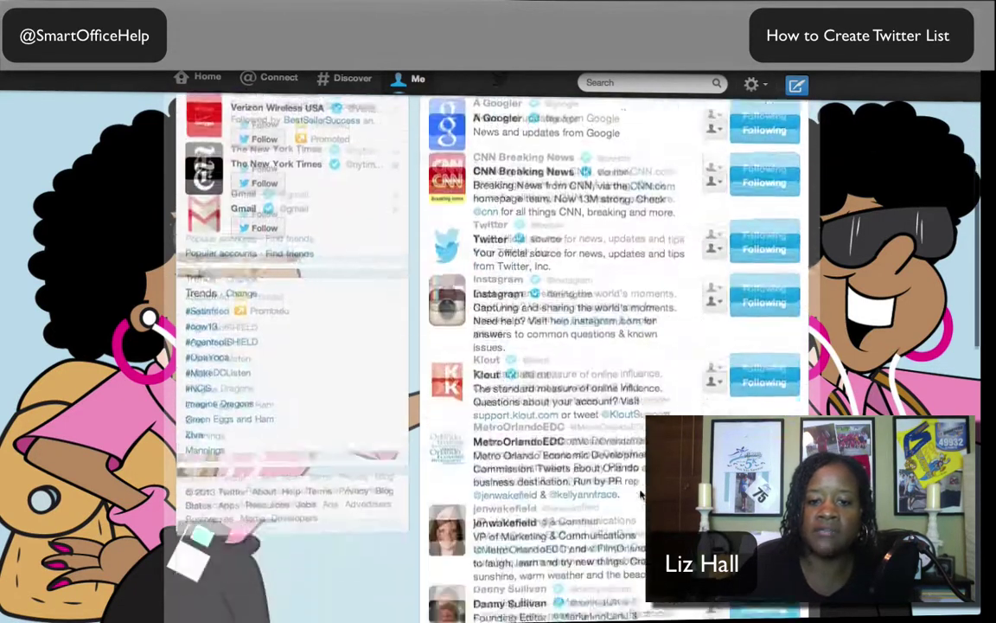
pyautogui.scroll(-5, 641, 494)
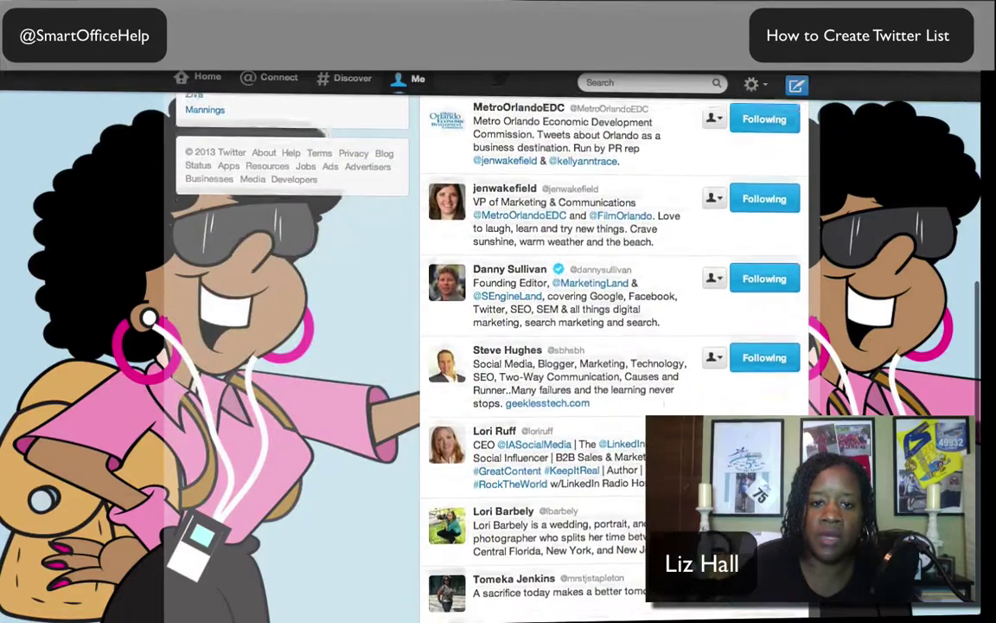
pyautogui.scroll(-5, 614, 354)
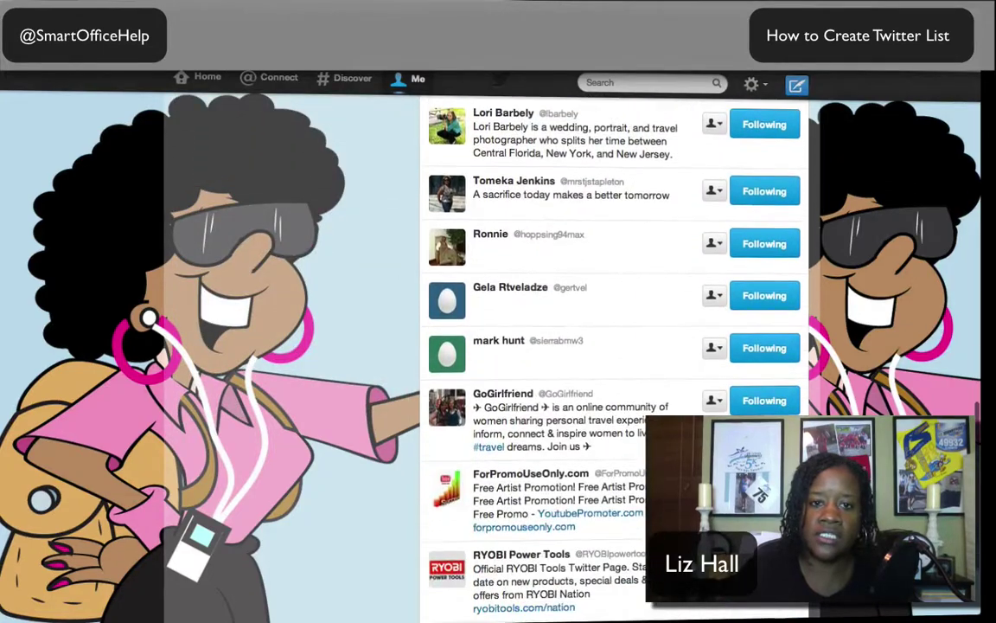
pyautogui.scroll(-3, 614, 354)
pyautogui.scroll(2, 614, 355)
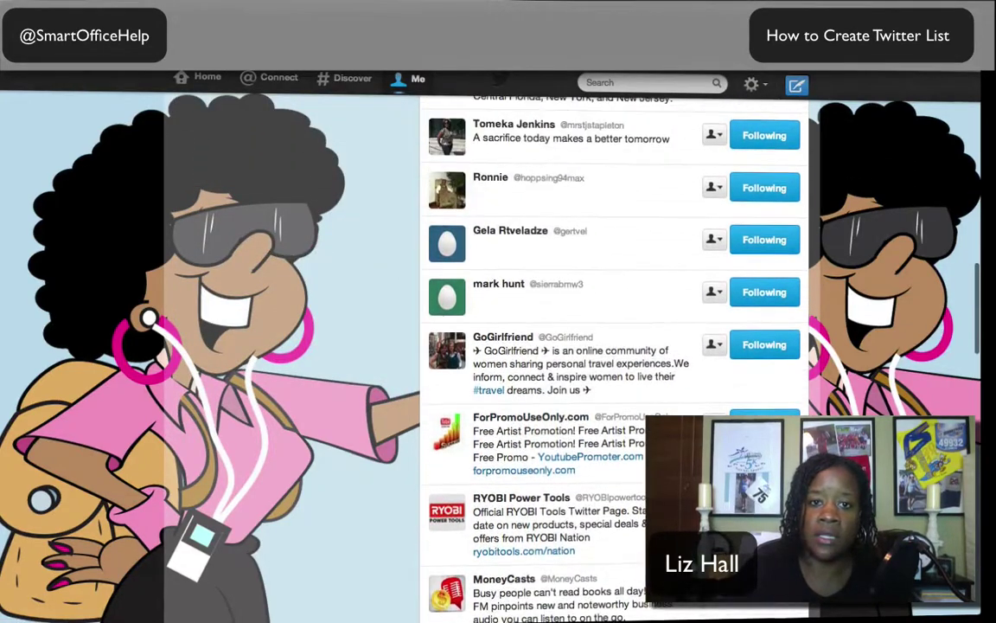
pyautogui.scroll(3, 597, 283)
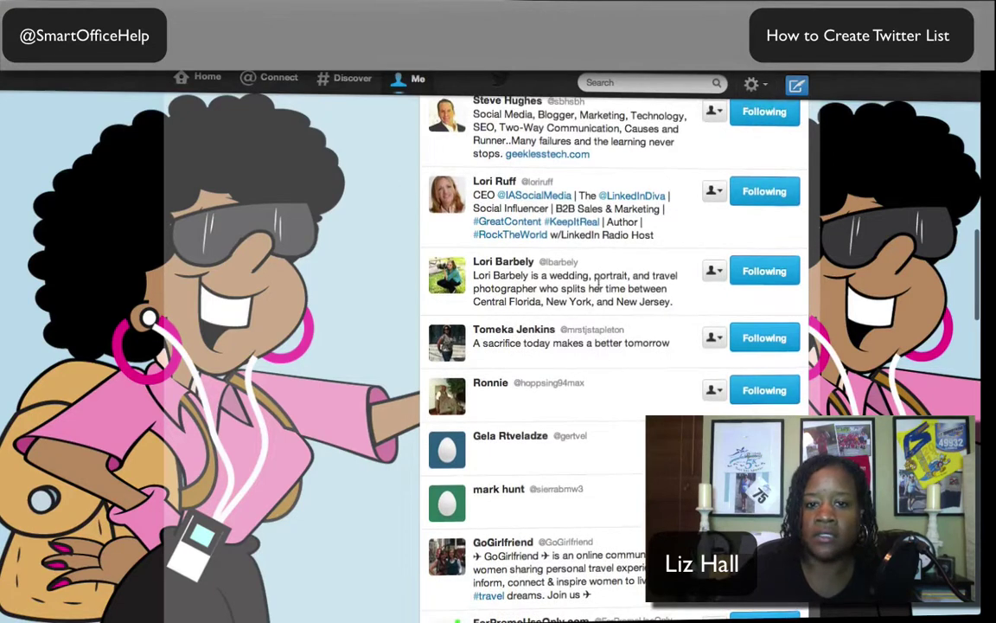
pyautogui.click(716, 271)
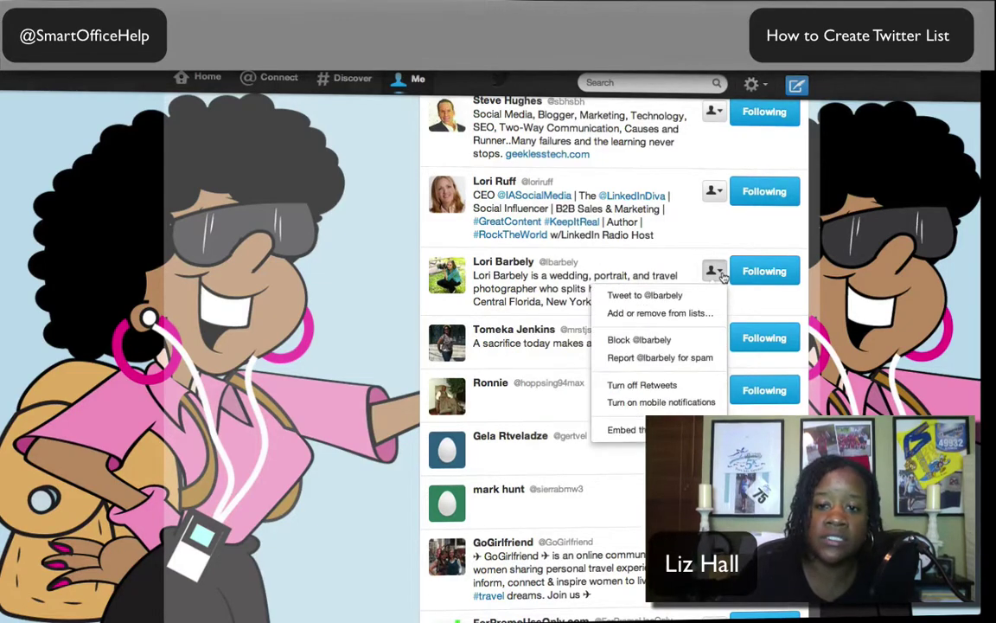
pyautogui.click(694, 313)
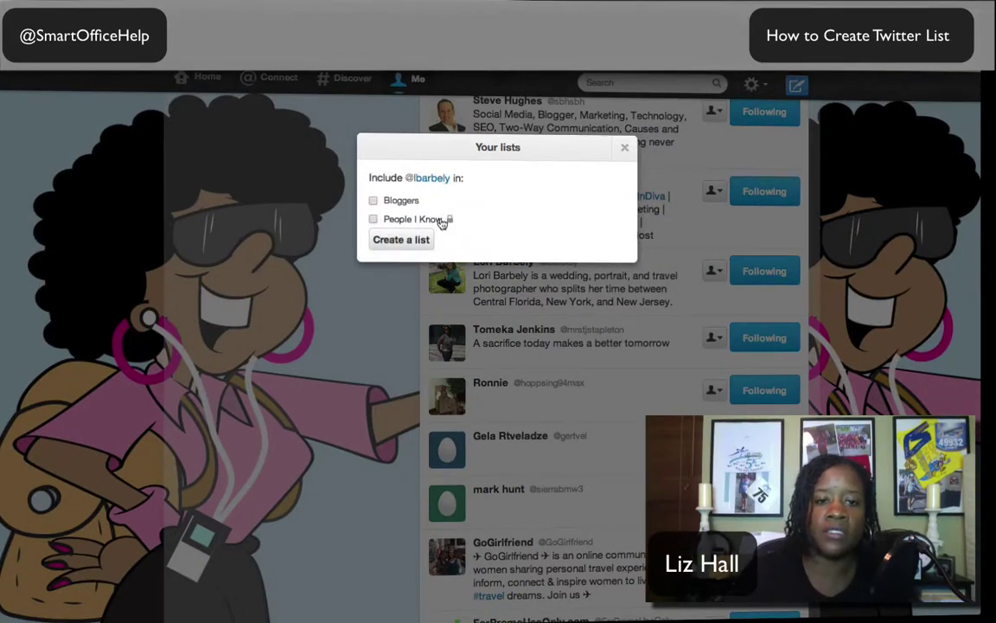
pyautogui.click(374, 201)
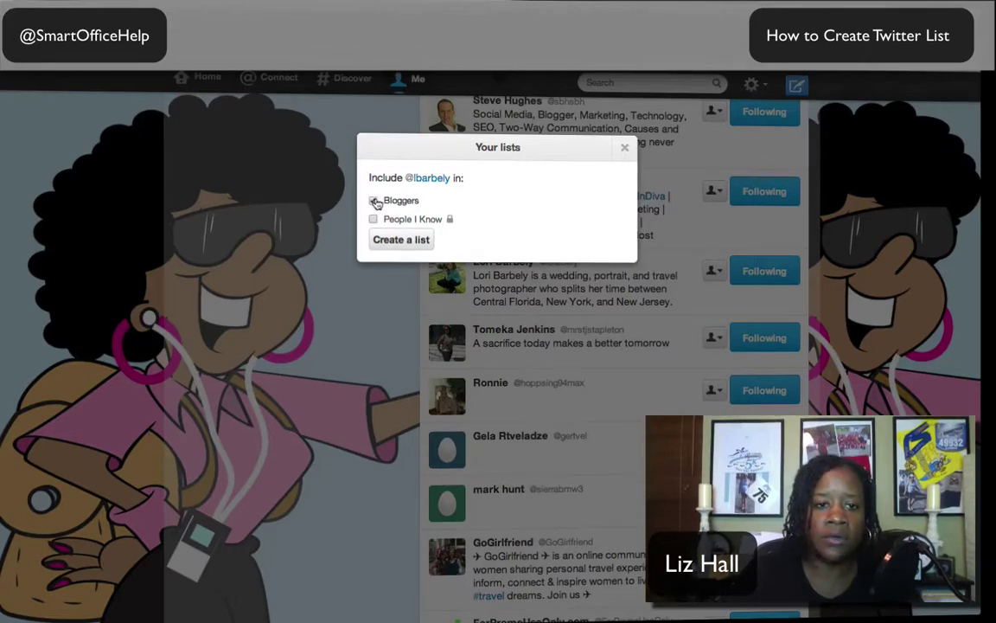
# Check which lists include the wedding, portrait and travel photographer's account, and dismiss the error notice.
pyautogui.click(404, 240)
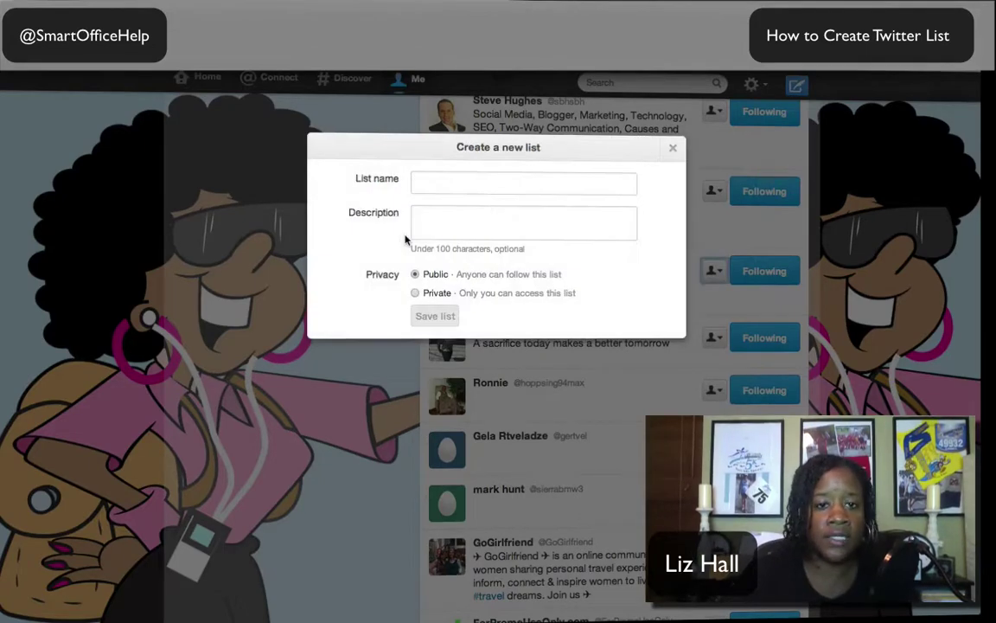
pyautogui.click(673, 148)
pyautogui.click(714, 270)
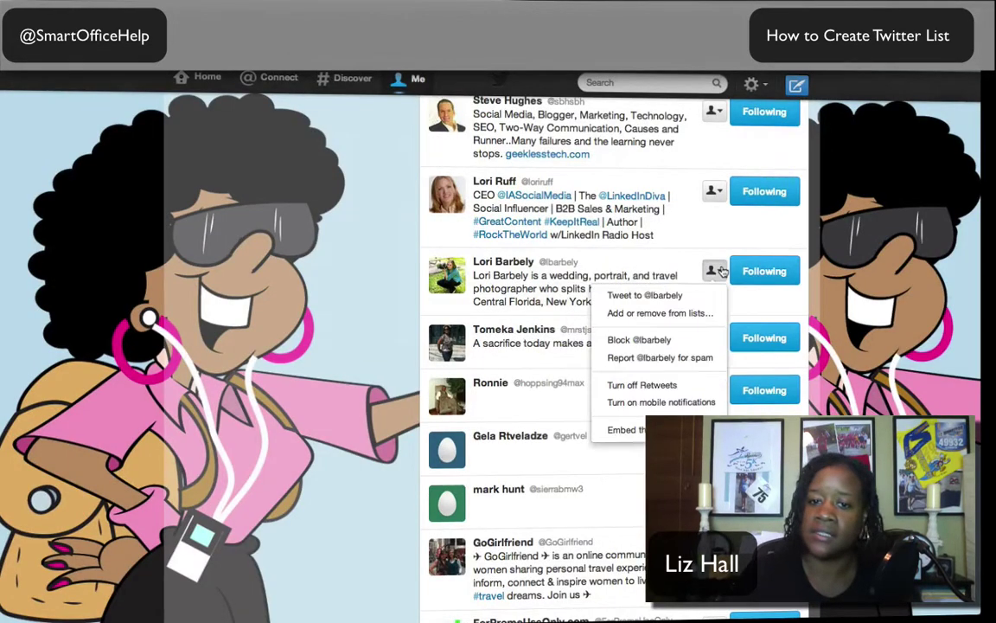
pyautogui.click(657, 313)
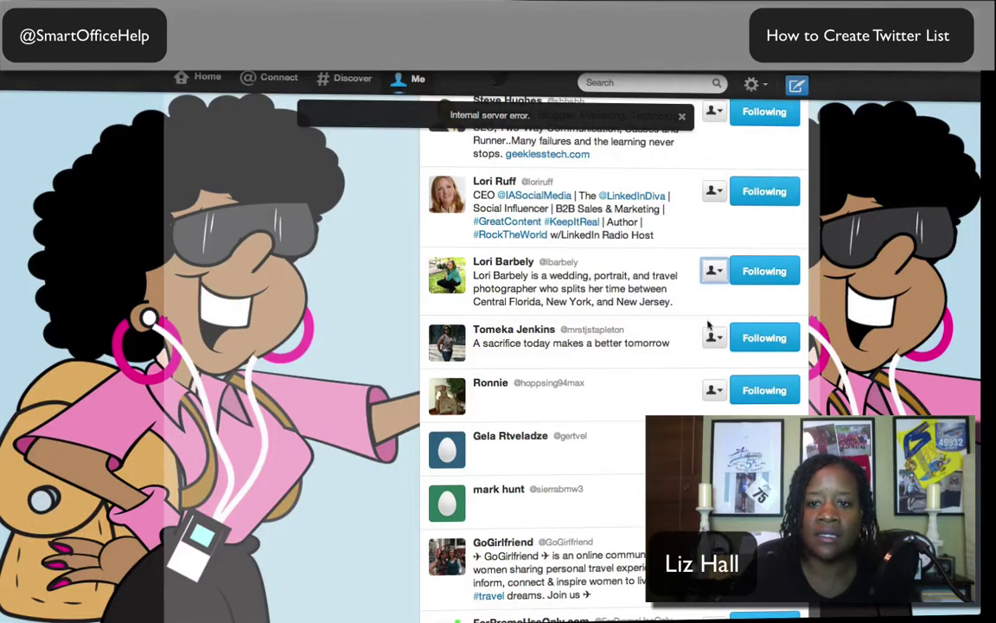
pyautogui.click(714, 271)
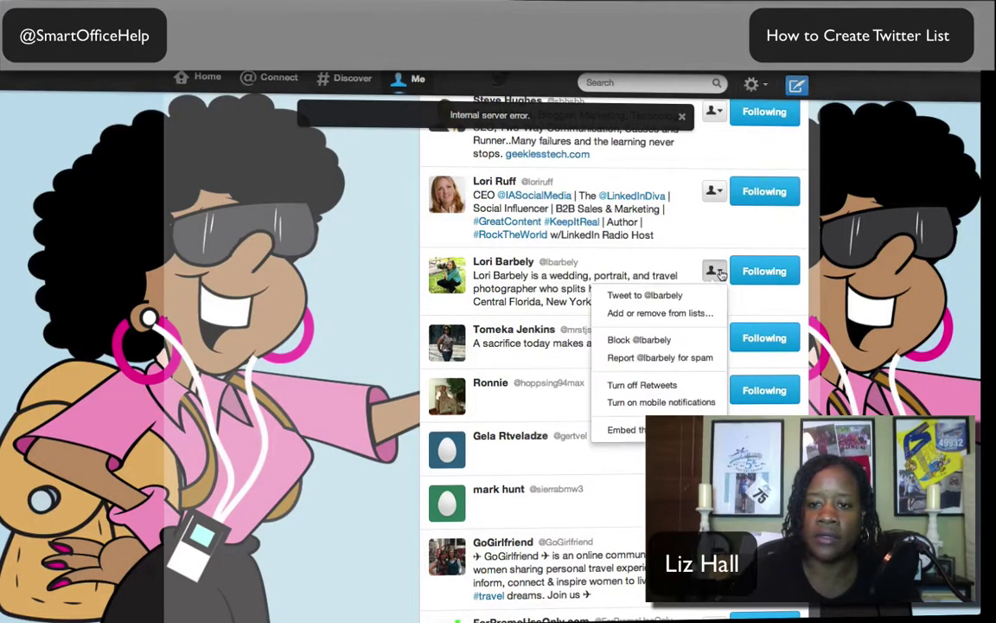
pyautogui.click(662, 314)
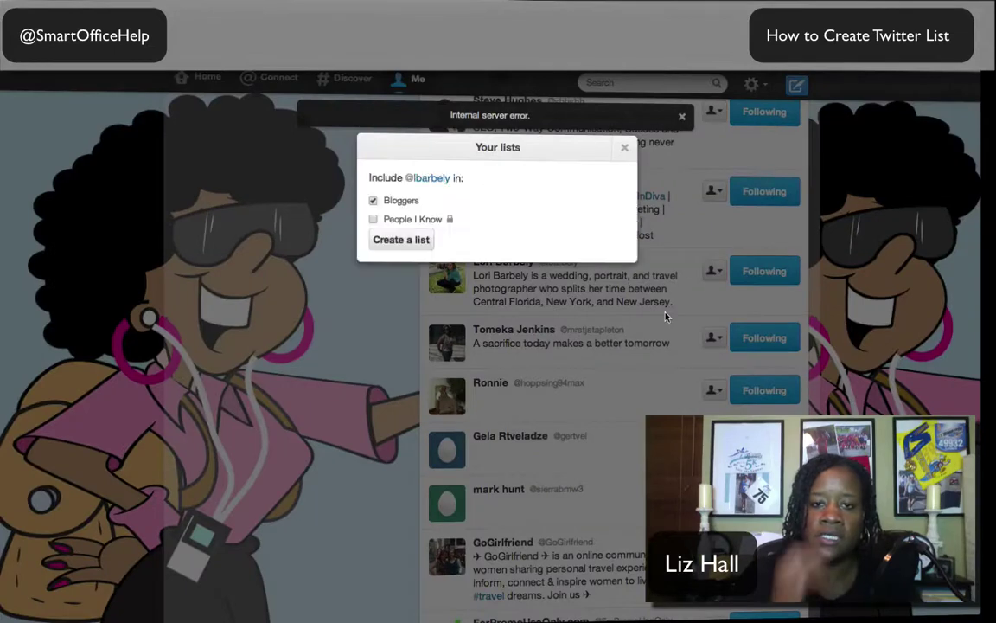
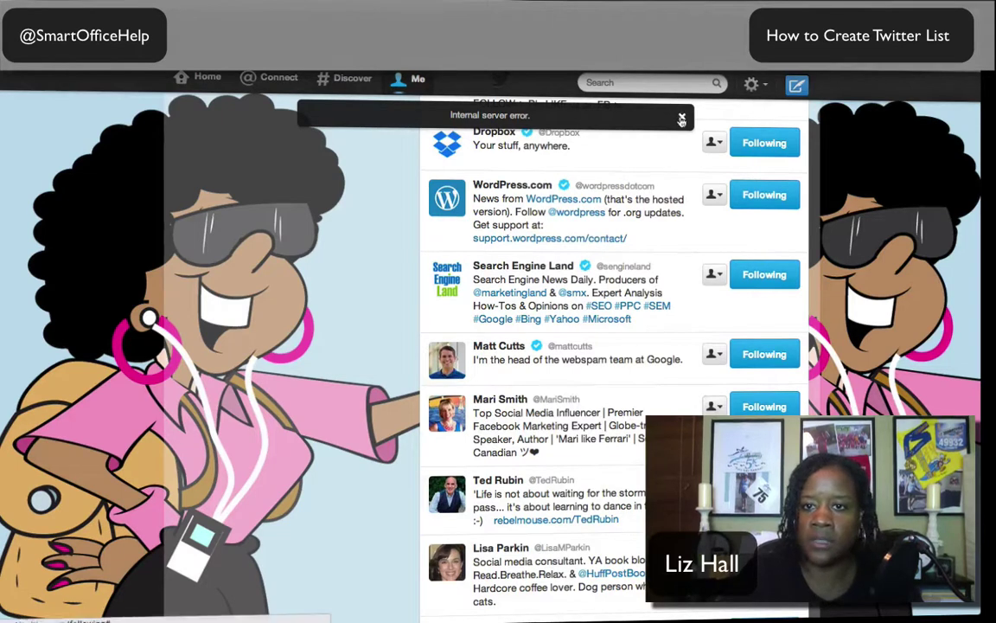
pyautogui.click(681, 115)
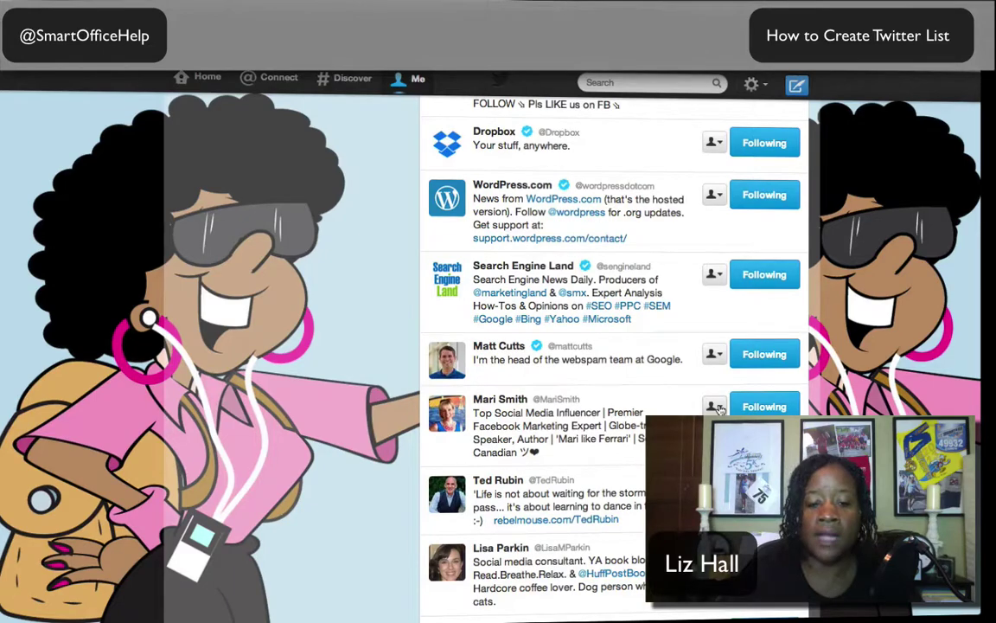
# From the premier Facebook marketing expert's list options, try to create a public list named "Social Media Professionals".
pyautogui.click(498, 400)
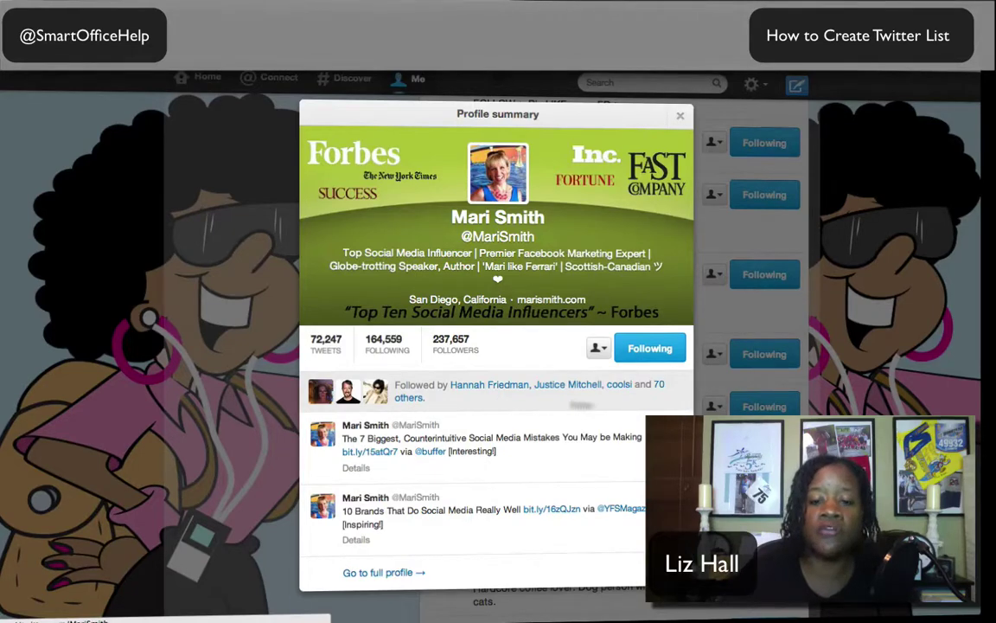
pyautogui.click(603, 350)
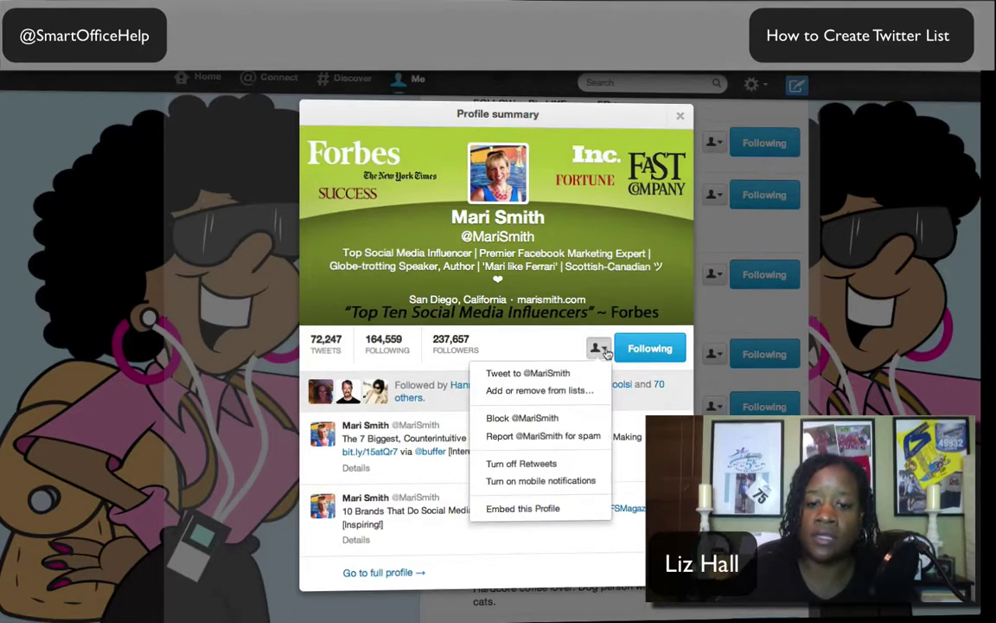
pyautogui.click(577, 390)
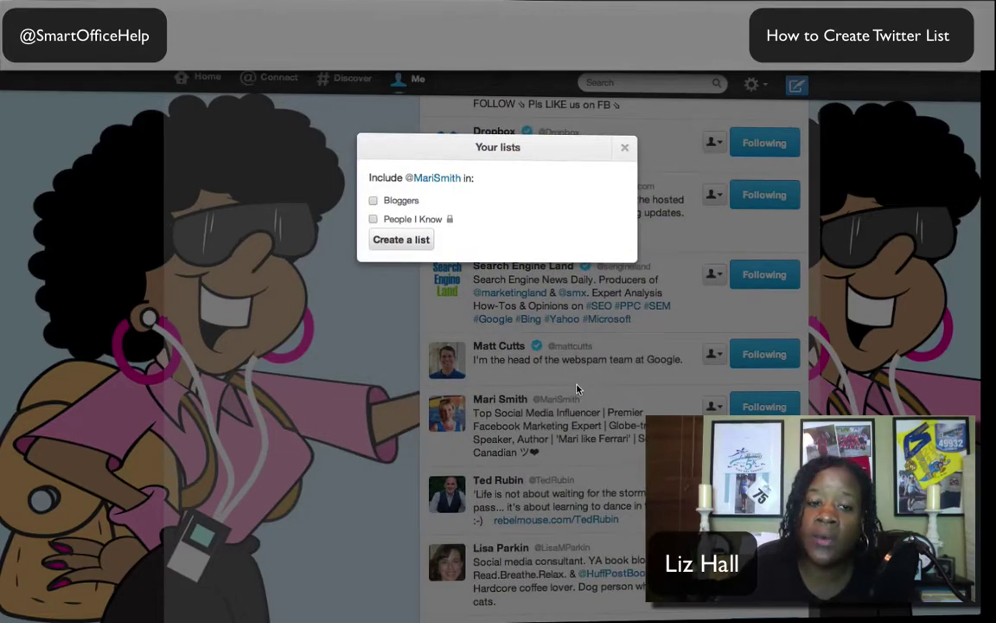
pyautogui.click(413, 242)
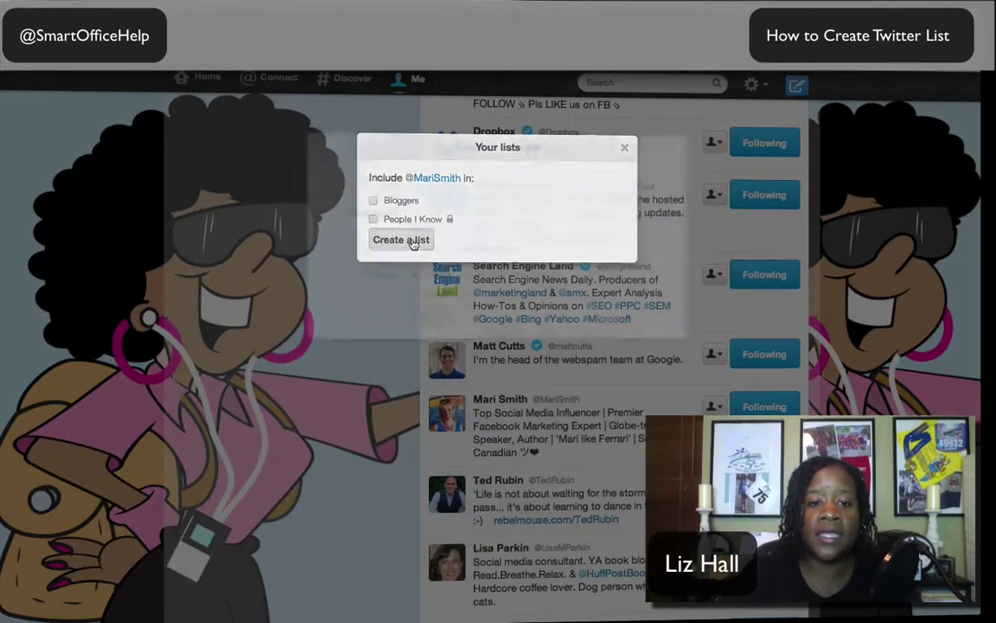
pyautogui.write('S')
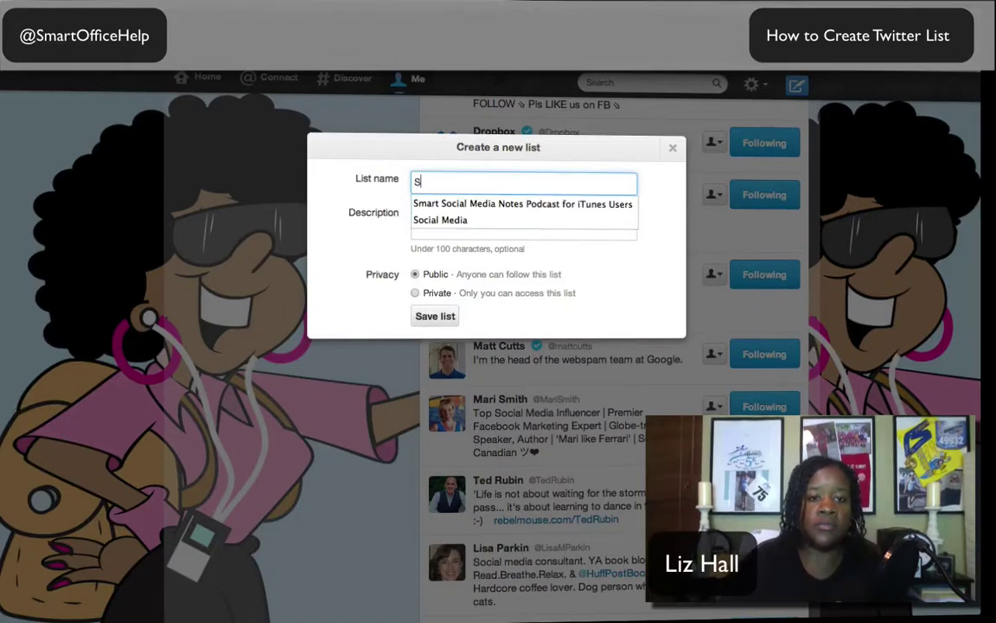
pyautogui.write('ocial')
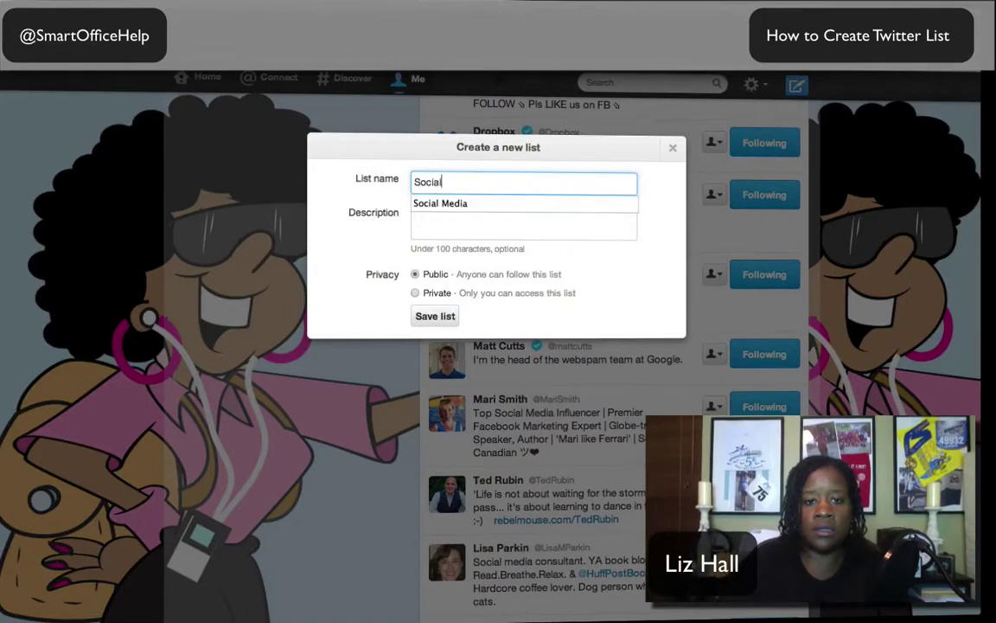
pyautogui.write(' Media')
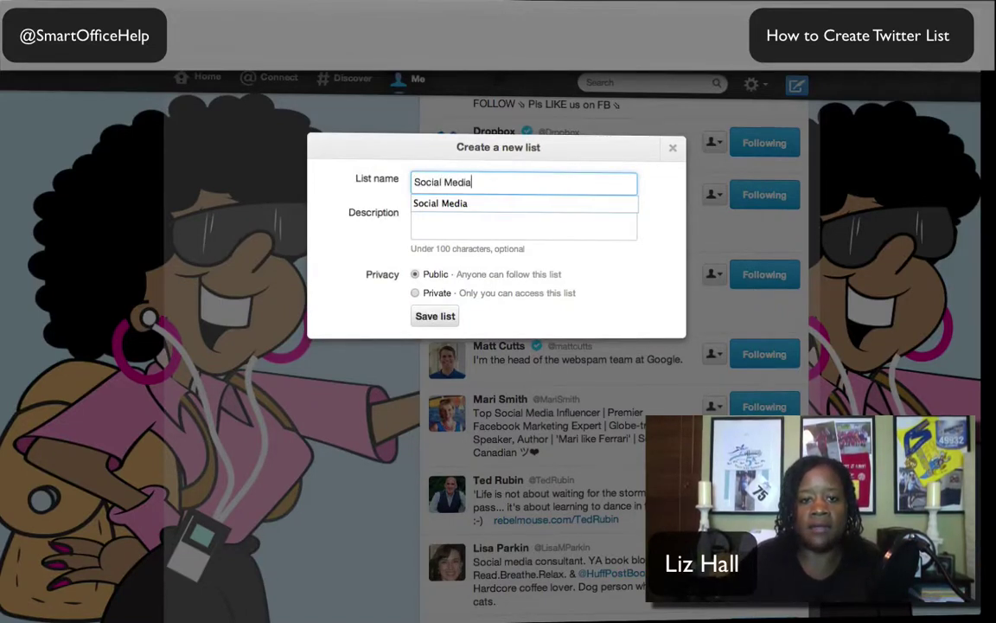
pyautogui.write(' Profes')
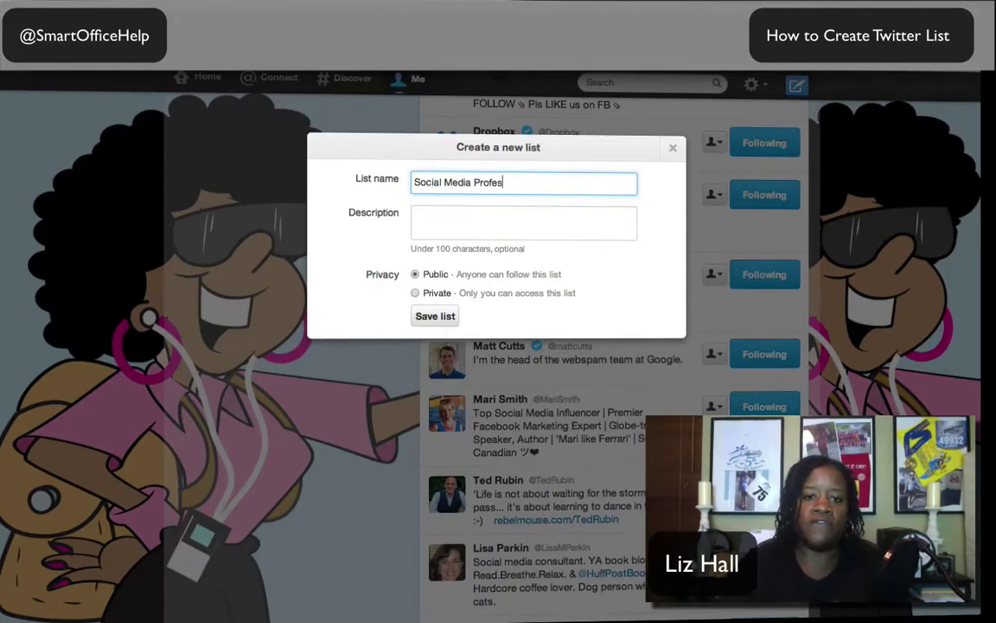
pyautogui.write('sionals')
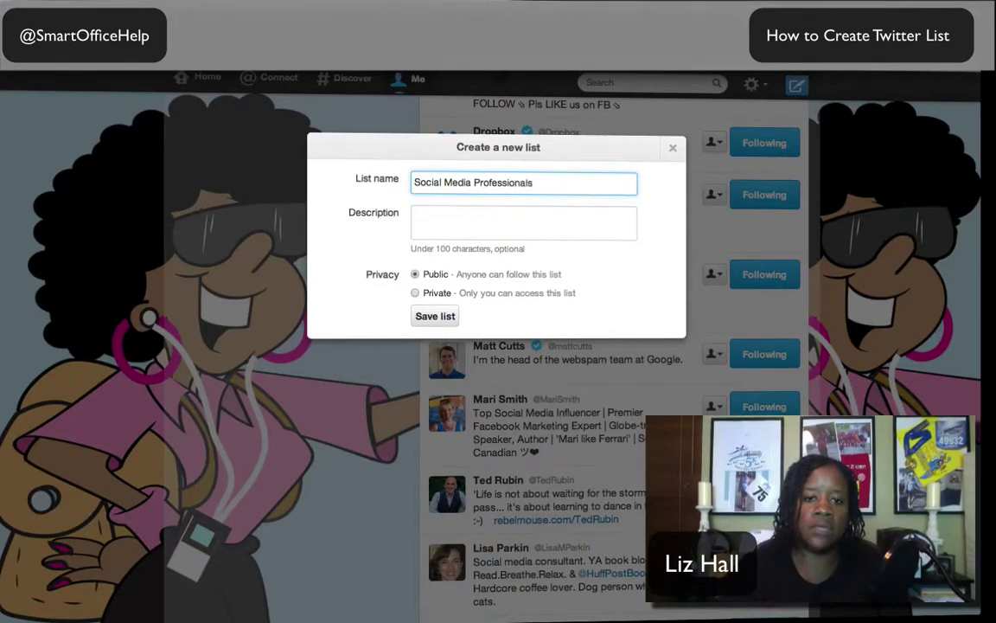
pyautogui.click(446, 318)
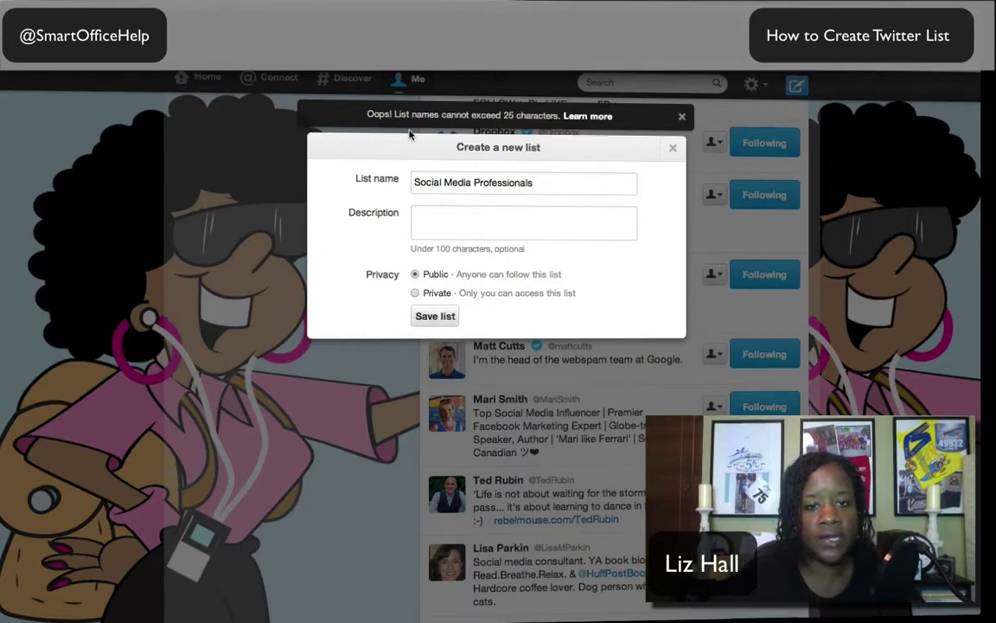
# Shorten the new list's name to "Social Media Pros".
pyautogui.click(540, 180)
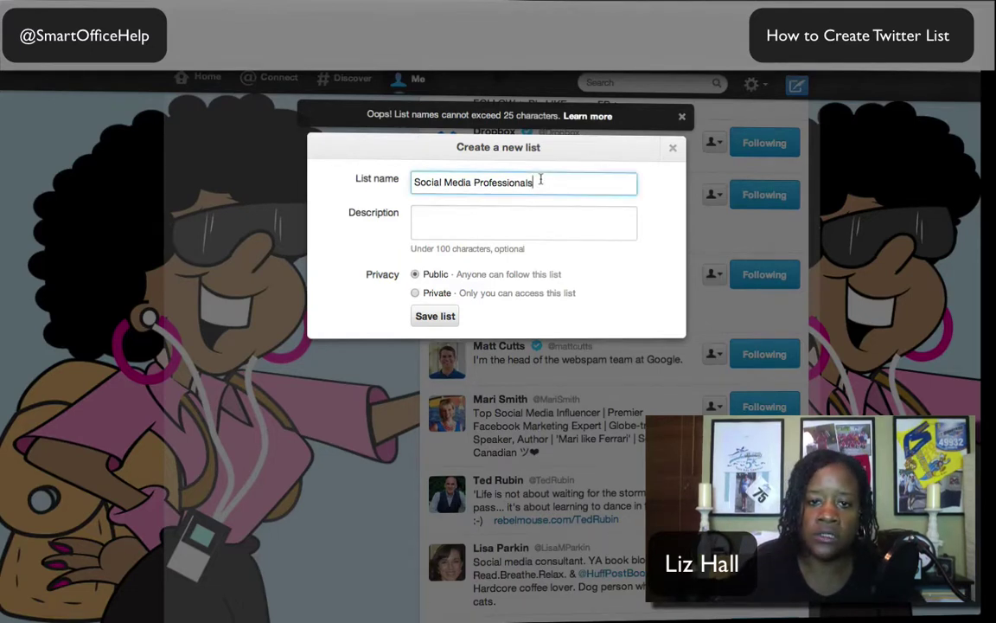
pyautogui.press('BackSpace')
pyautogui.press('BackSpace')
pyautogui.press('BackSpace')
pyautogui.press('BackSpace')
pyautogui.press('BackSpace')
pyautogui.press('BackSpace')
pyautogui.press('BackSpace')
pyautogui.press('BackSpace')
pyautogui.press('BackSpace')
pyautogui.press('BackSpace')
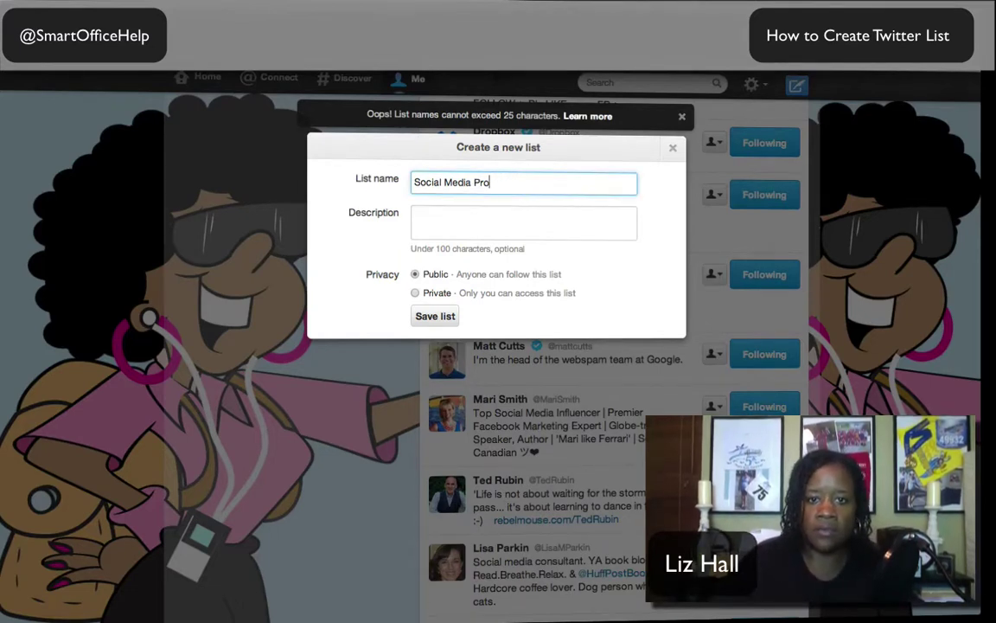
pyautogui.write('s')
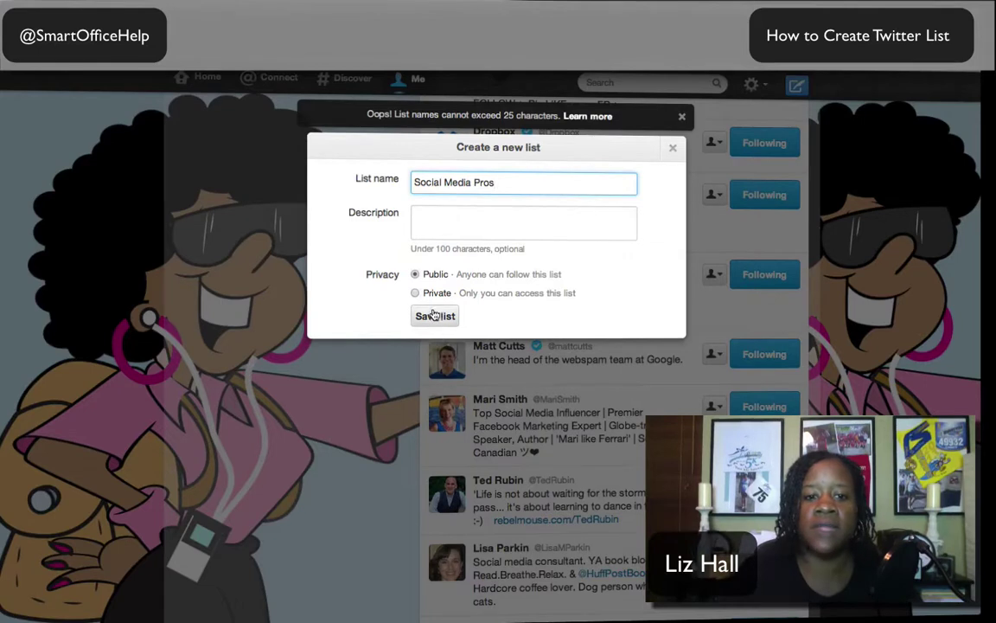
# Save the public list with the description "Social Media Professionals I like" and include the Facebook marketing expert's account in it.
pyautogui.click(441, 219)
pyautogui.write('S')
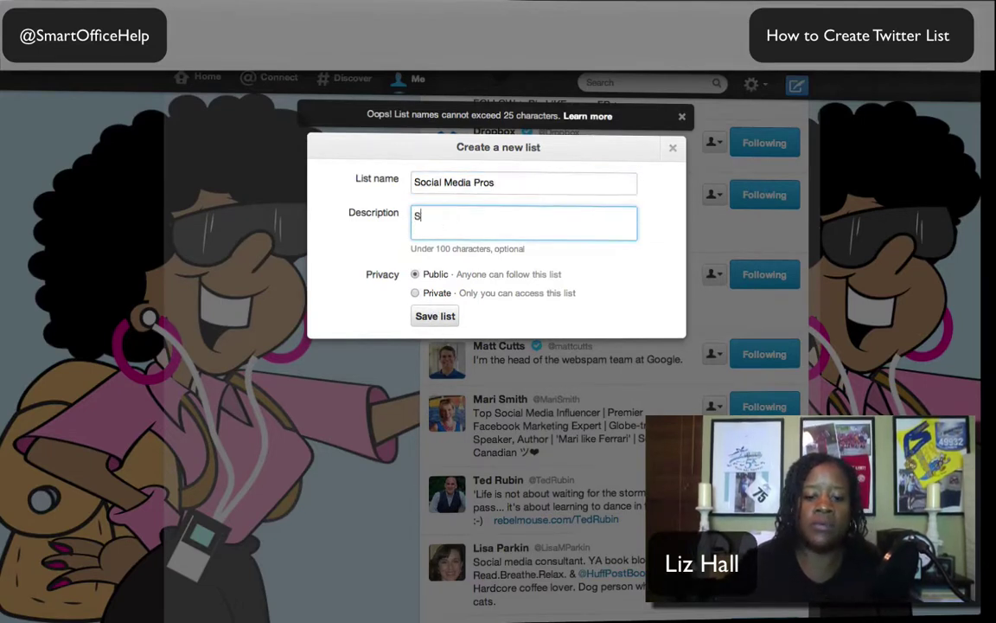
pyautogui.write('ocial Media')
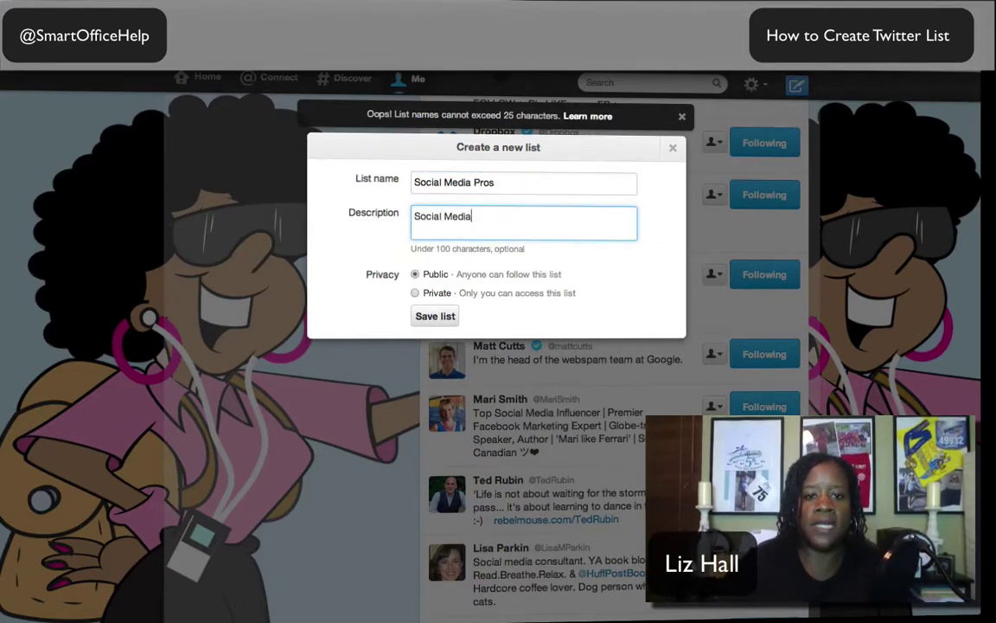
pyautogui.write(' Professionals')
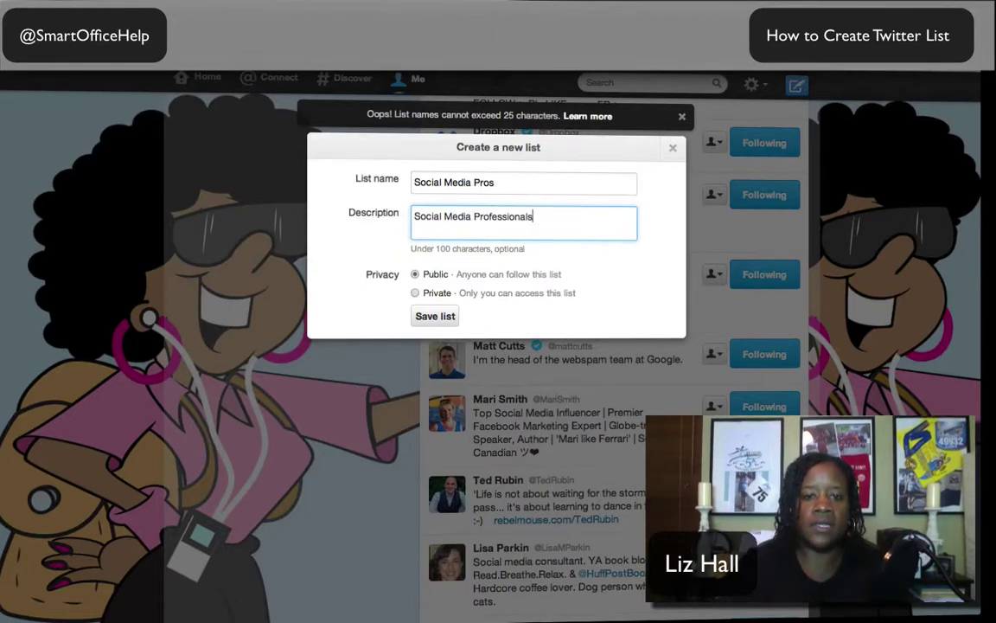
pyautogui.write(' I like')
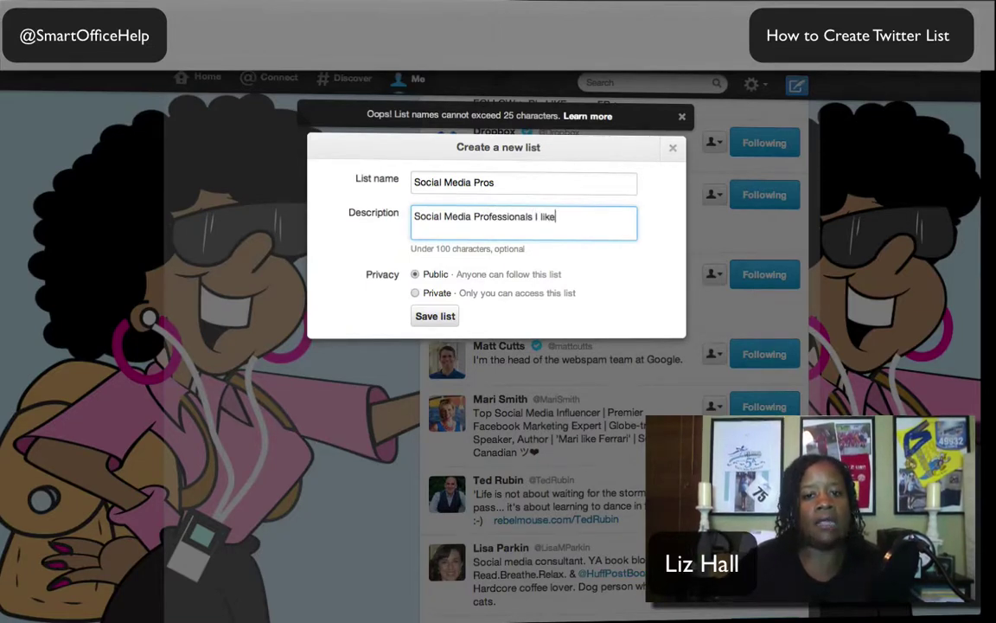
pyautogui.click(424, 317)
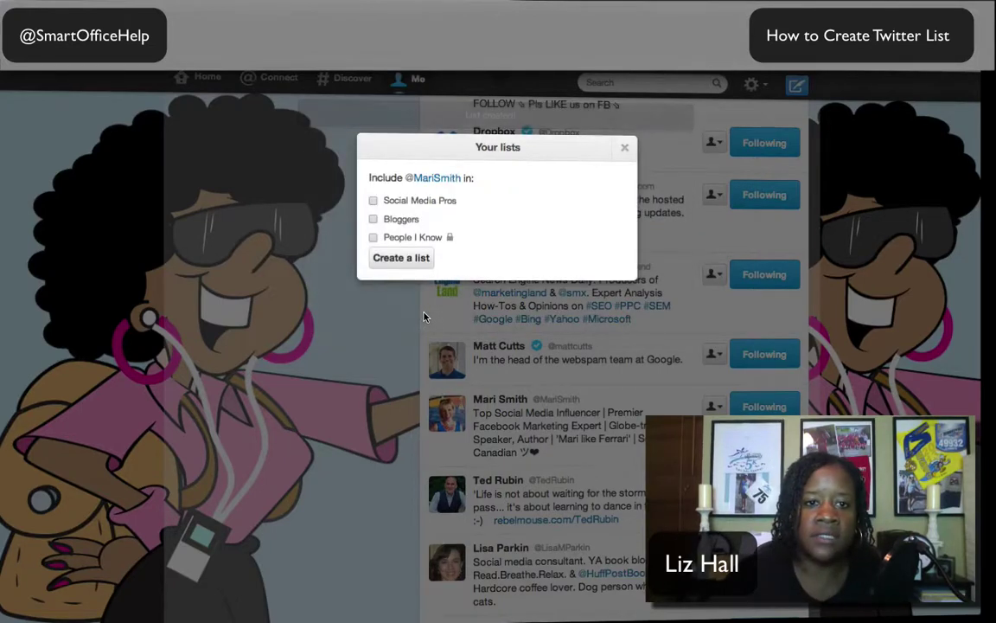
pyautogui.click(374, 202)
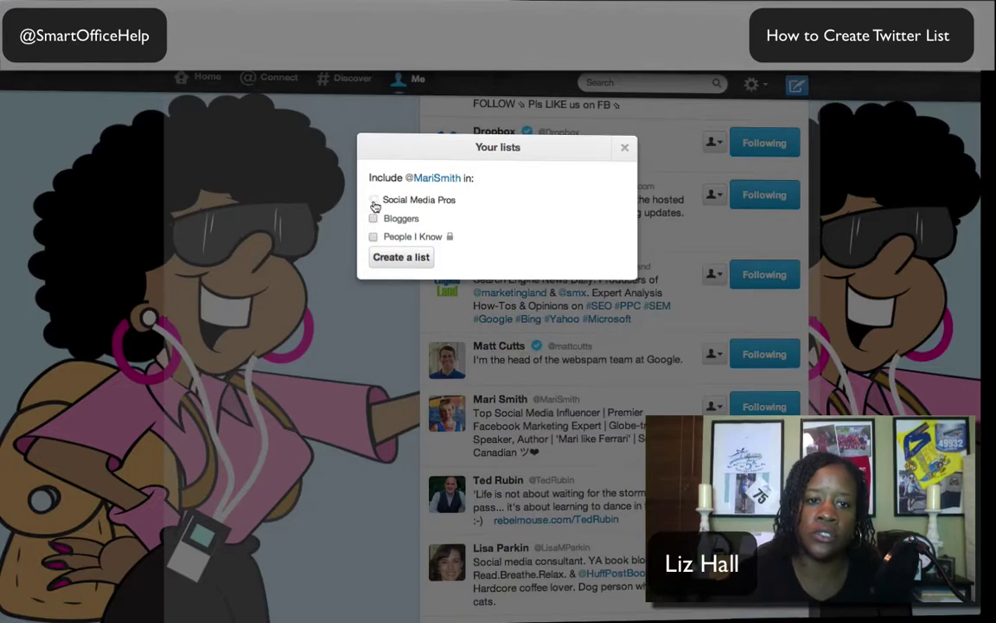
pyautogui.click(624, 148)
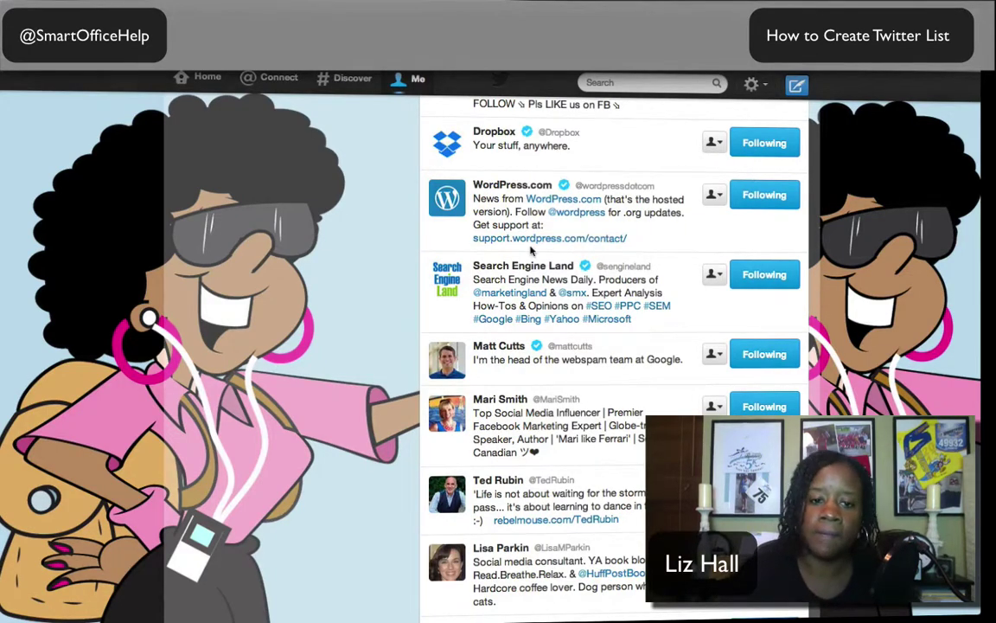
# Find the founding editor of MarketingLand among the followed accounts and include that account in the Social Media Pros list.
pyautogui.scroll(10, 532, 250)
pyautogui.scroll(15, 532, 250)
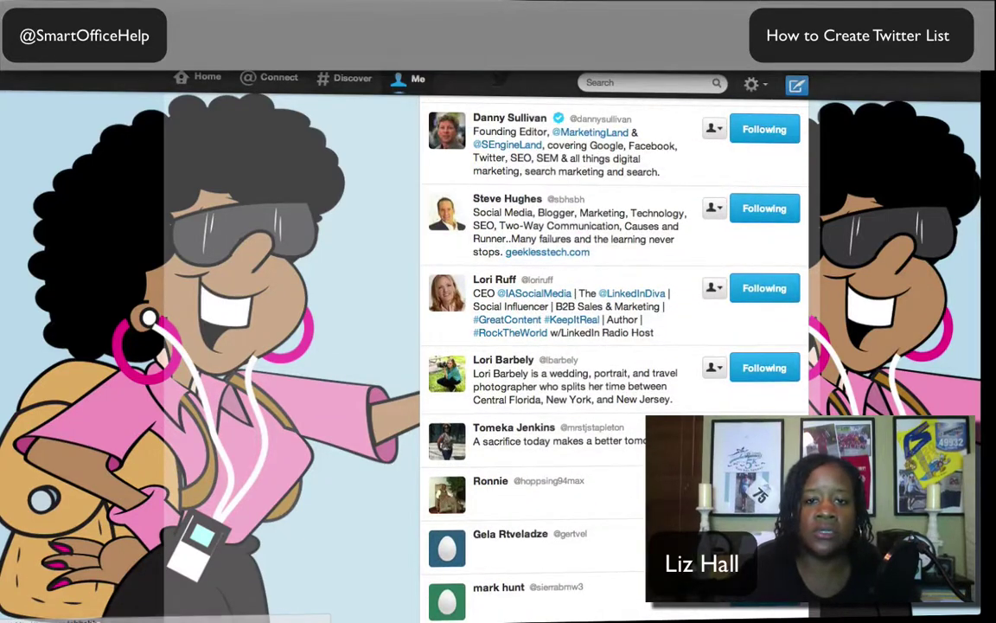
pyautogui.scroll(1, 532, 186)
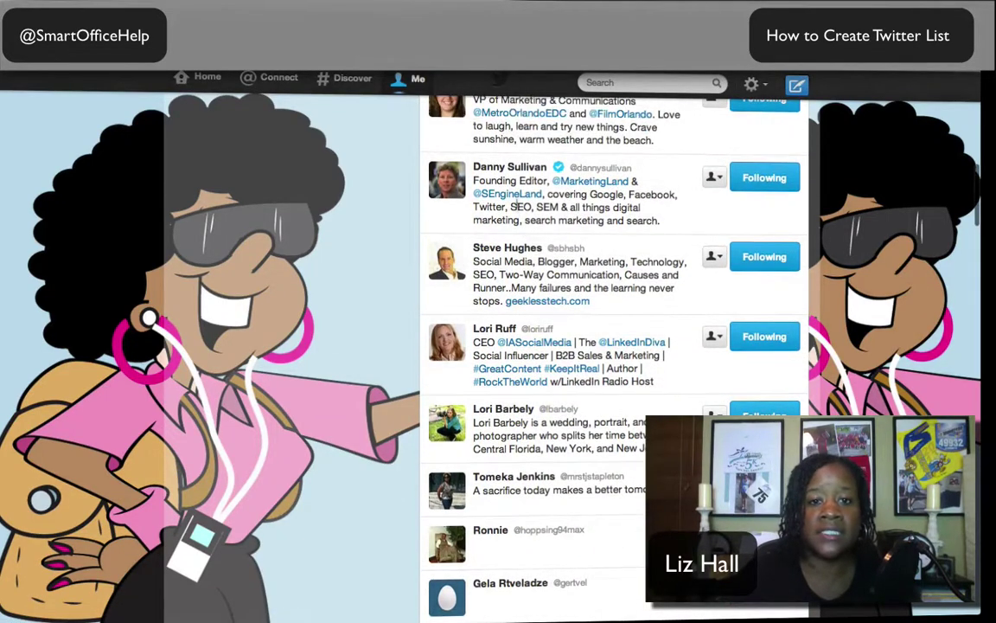
pyautogui.click(524, 168)
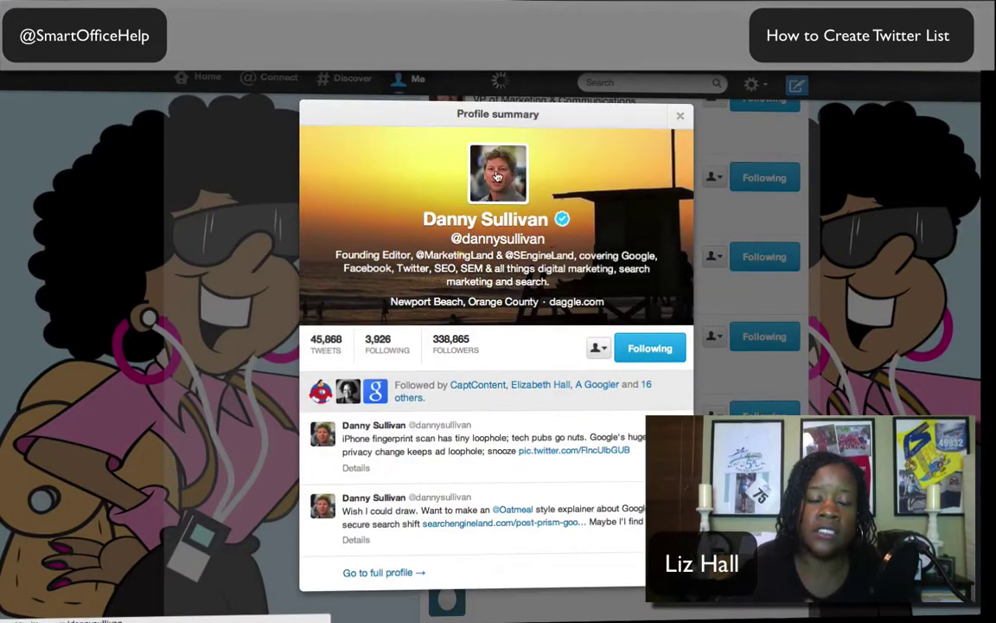
pyautogui.click(498, 177)
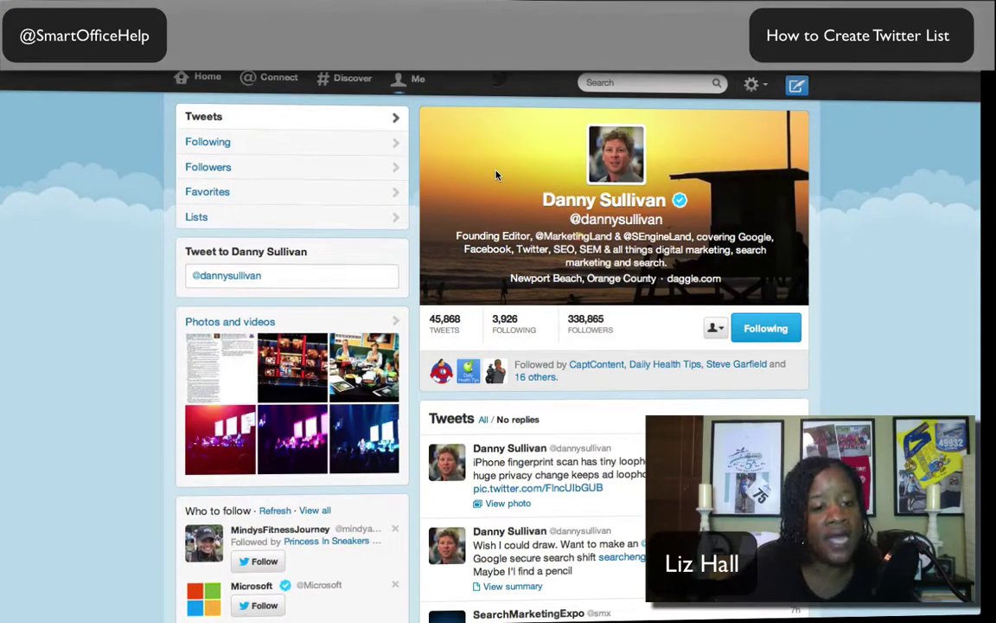
pyautogui.click(718, 330)
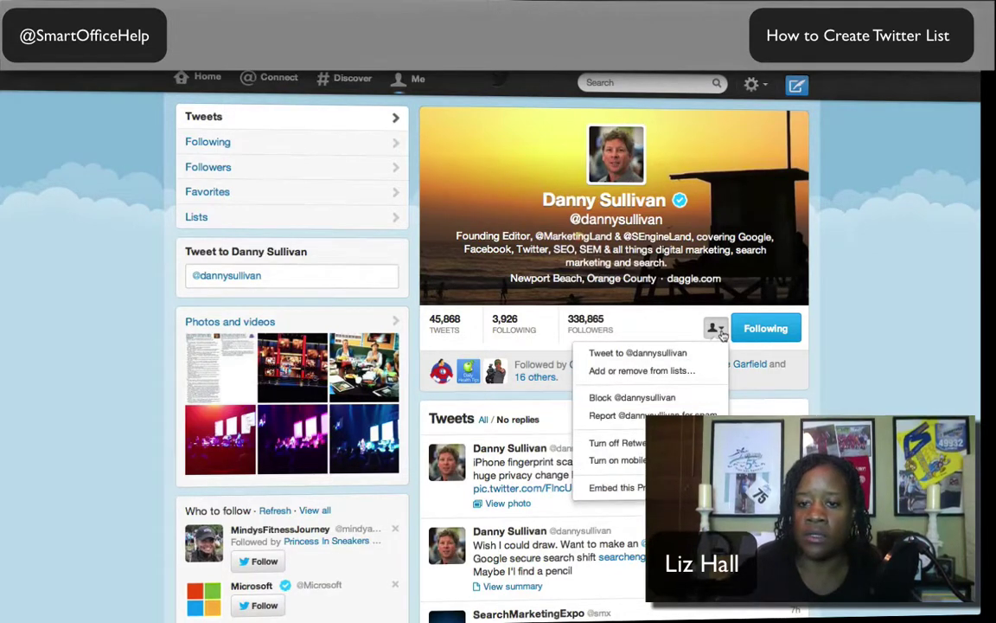
pyautogui.click(672, 372)
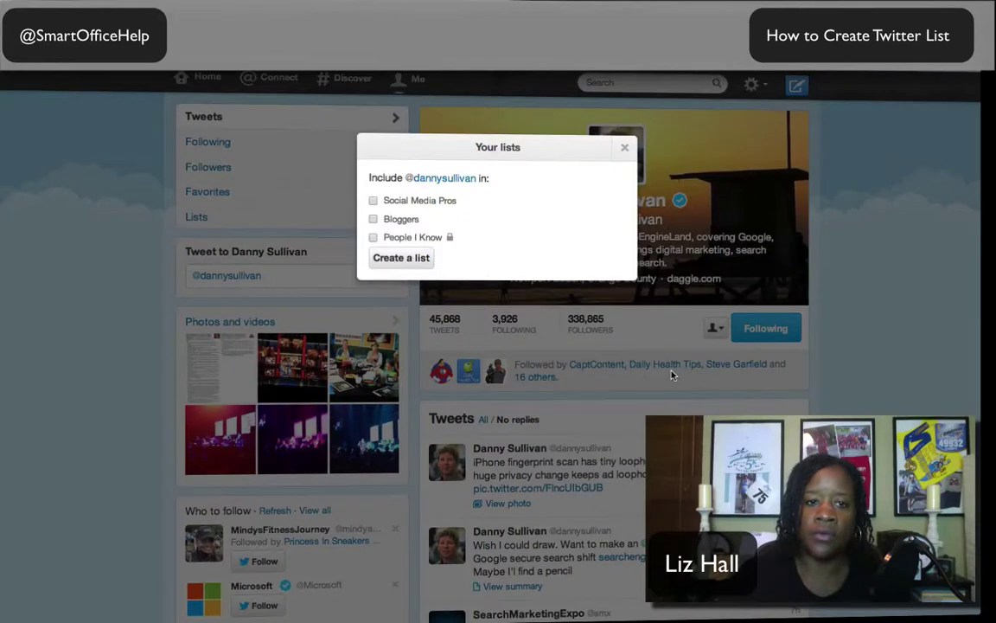
pyautogui.click(373, 202)
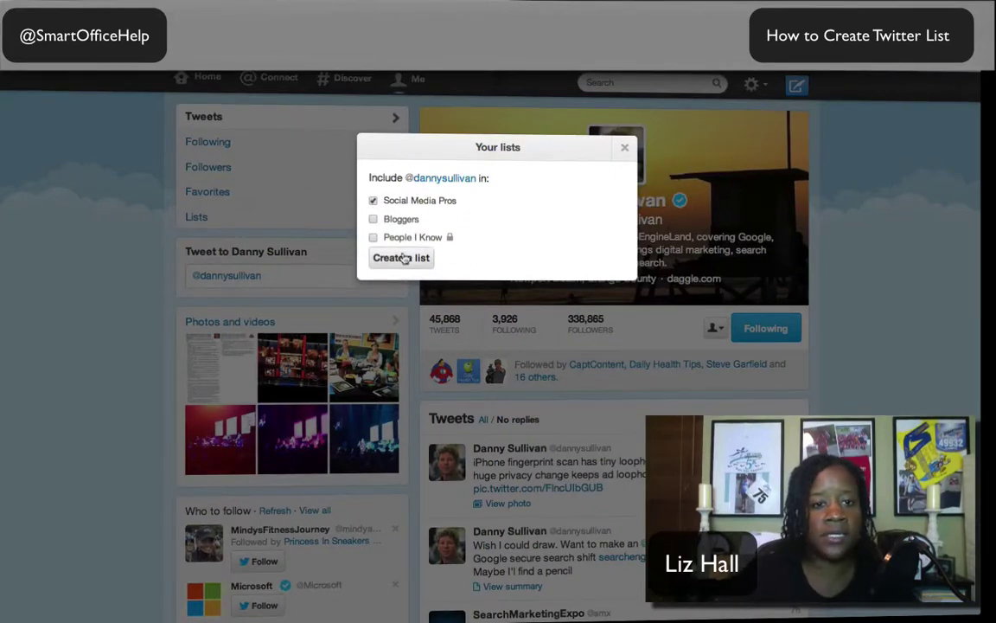
pyautogui.click(624, 147)
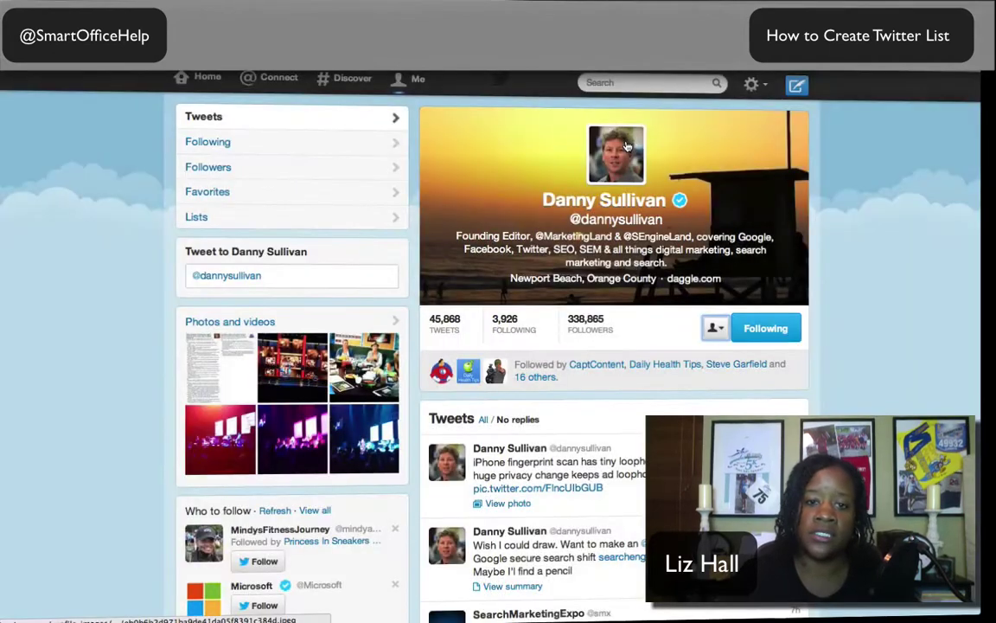
# Open the profile's own lists and check which lists the account is a member of.
pyautogui.click(416, 79)
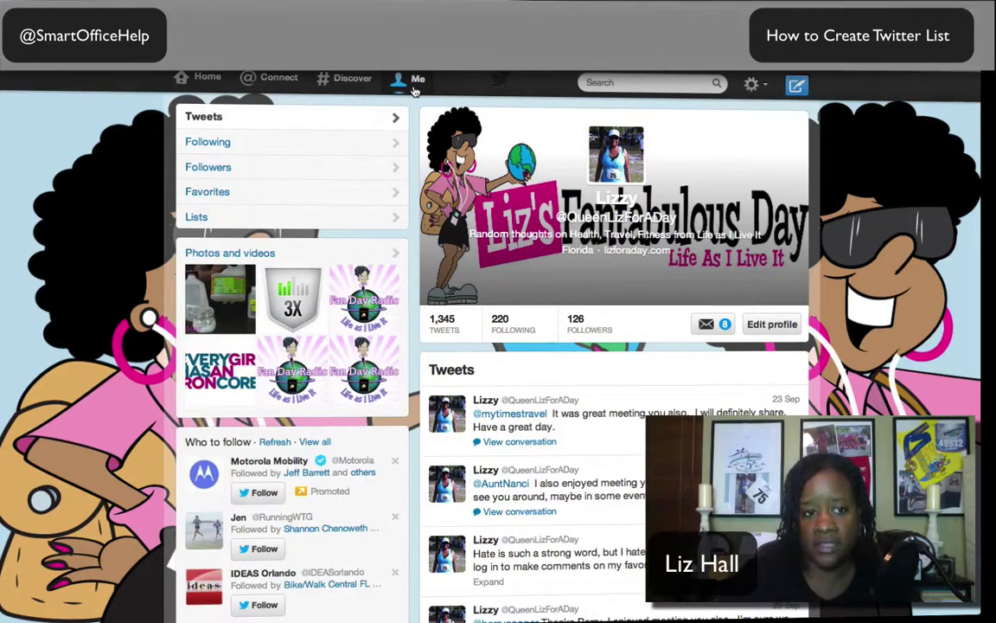
pyautogui.click(231, 220)
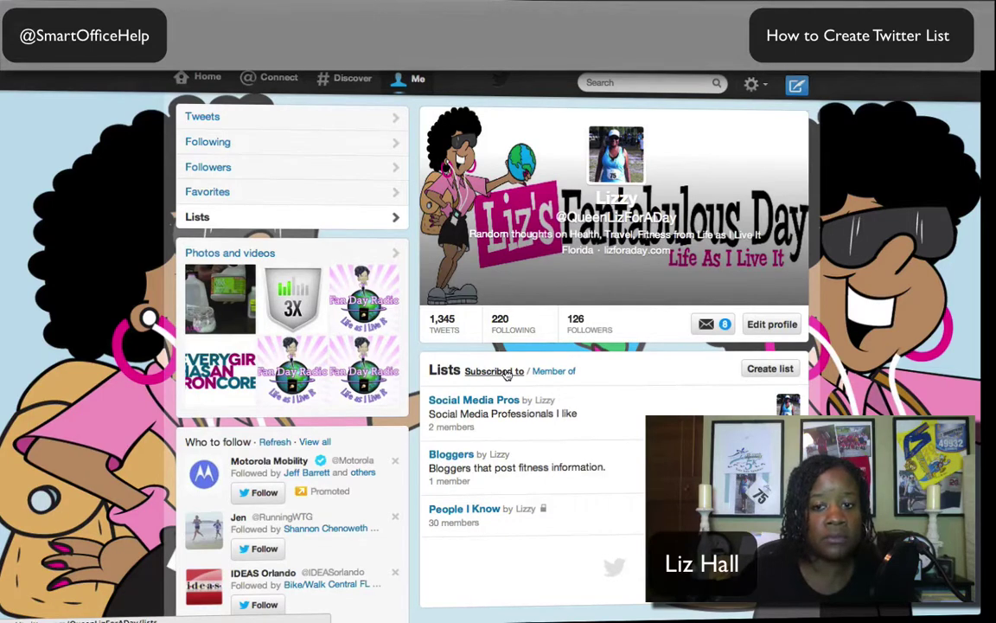
pyautogui.rightClick(555, 372)
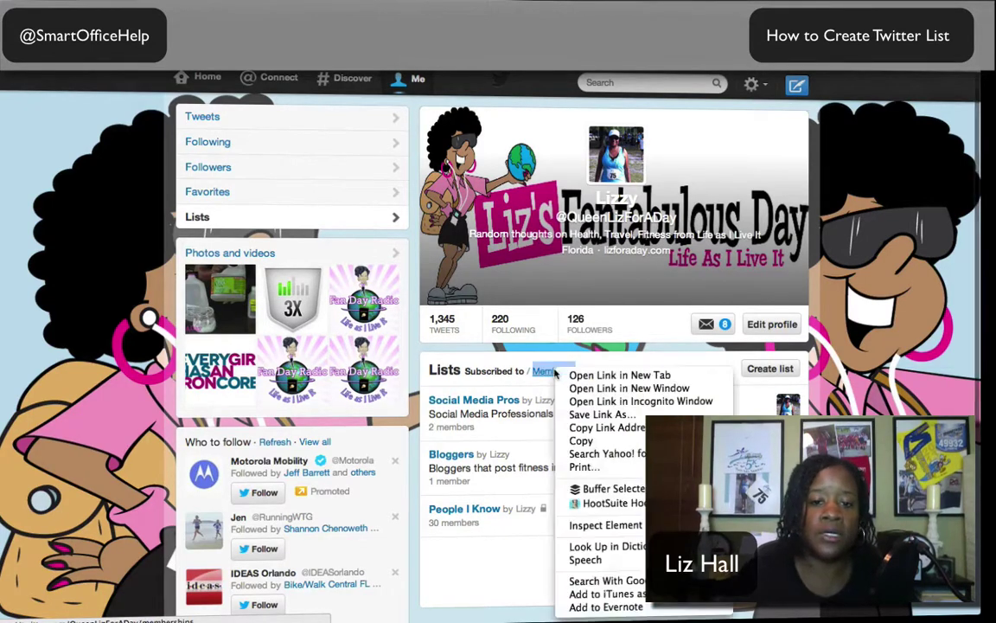
pyautogui.click(545, 373)
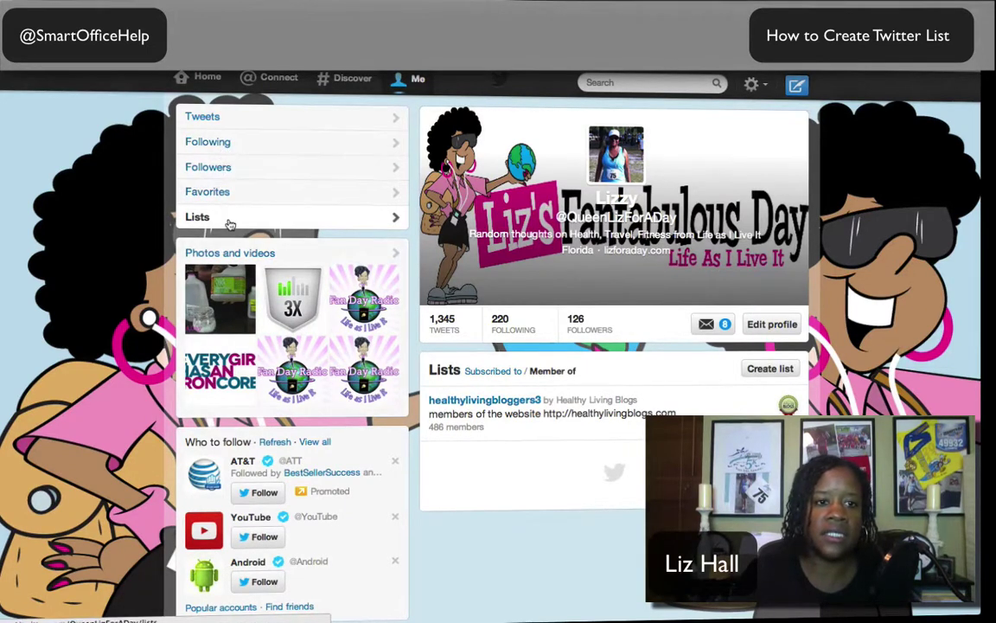
# Show the members of the subscribed Social Media Pros list and open the account options of the premier Facebook marketing expert.
pyautogui.click(499, 372)
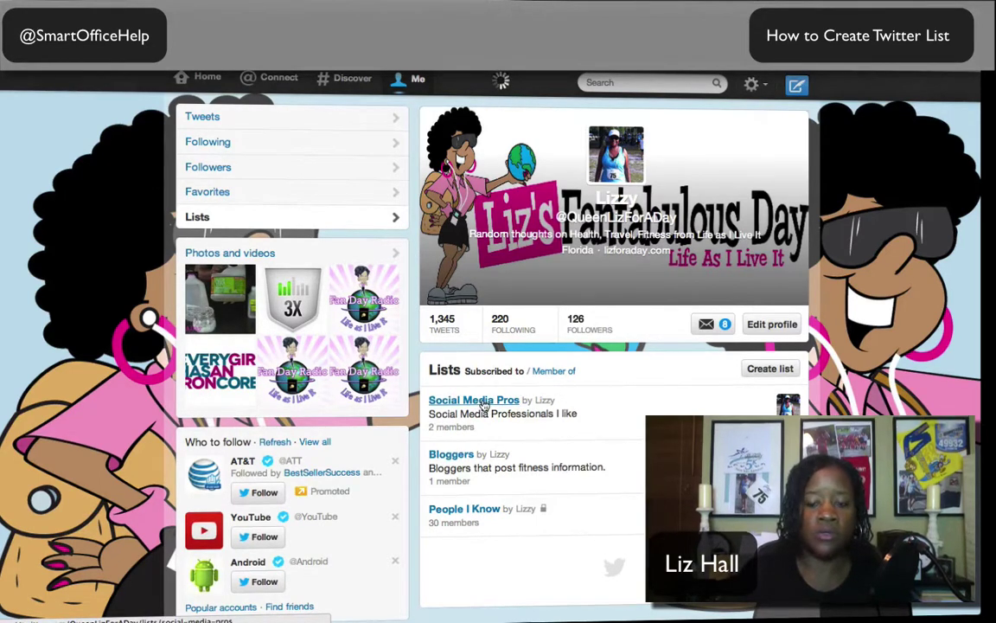
pyautogui.click(481, 403)
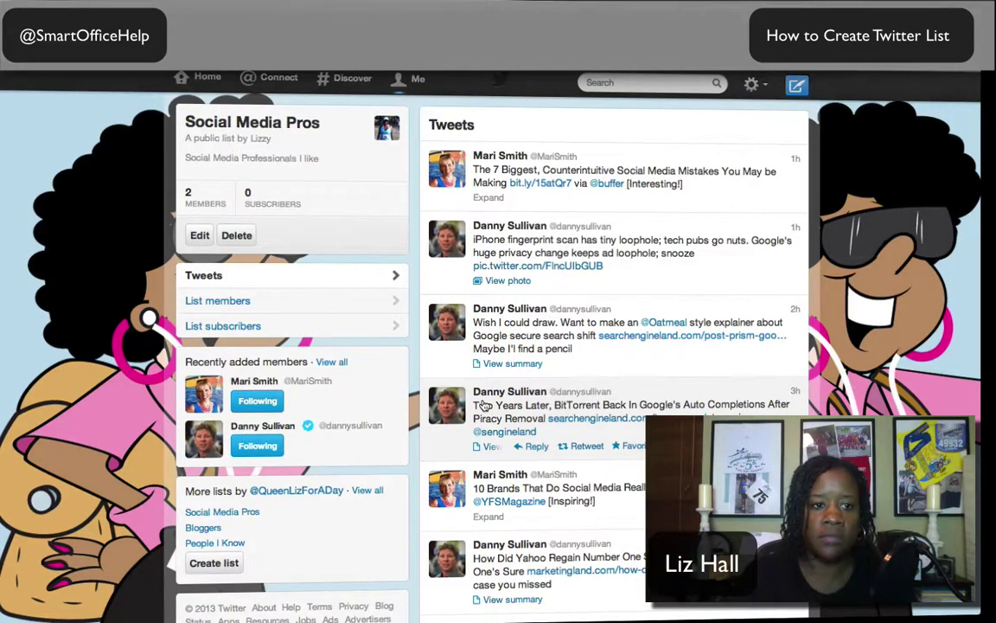
pyautogui.click(247, 302)
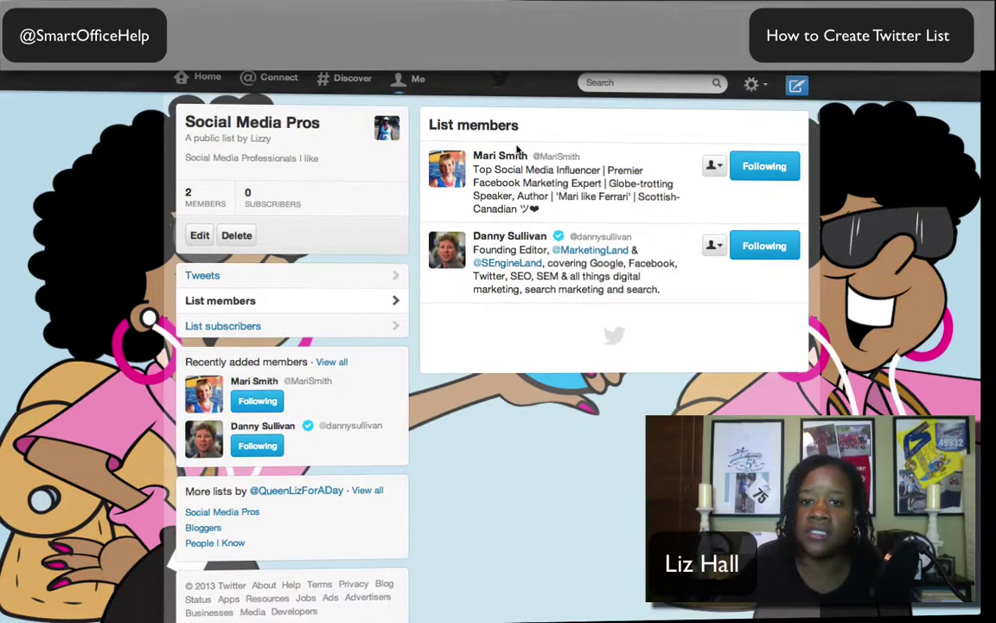
pyautogui.click(714, 166)
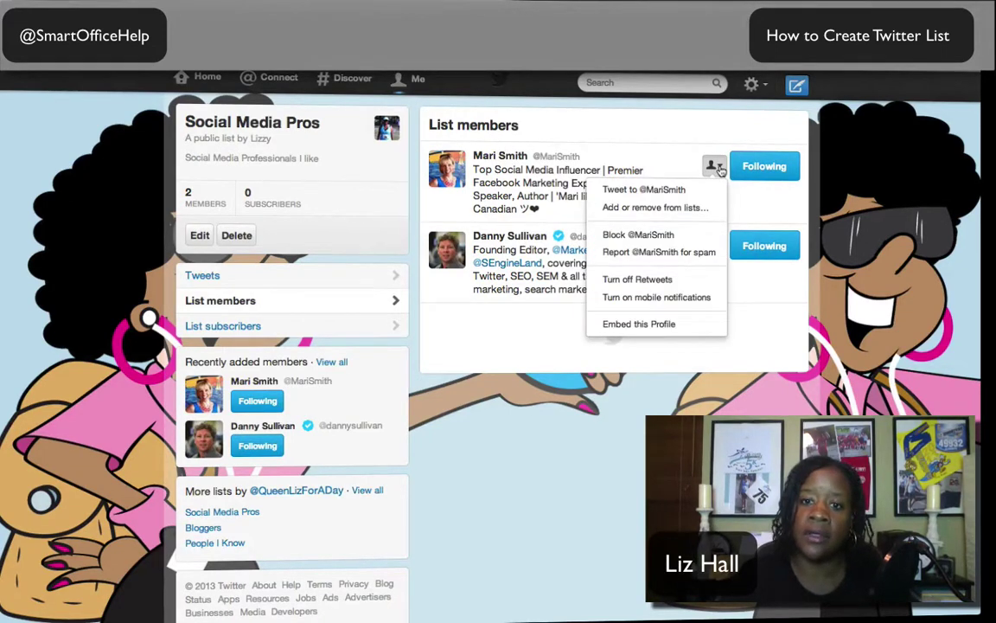